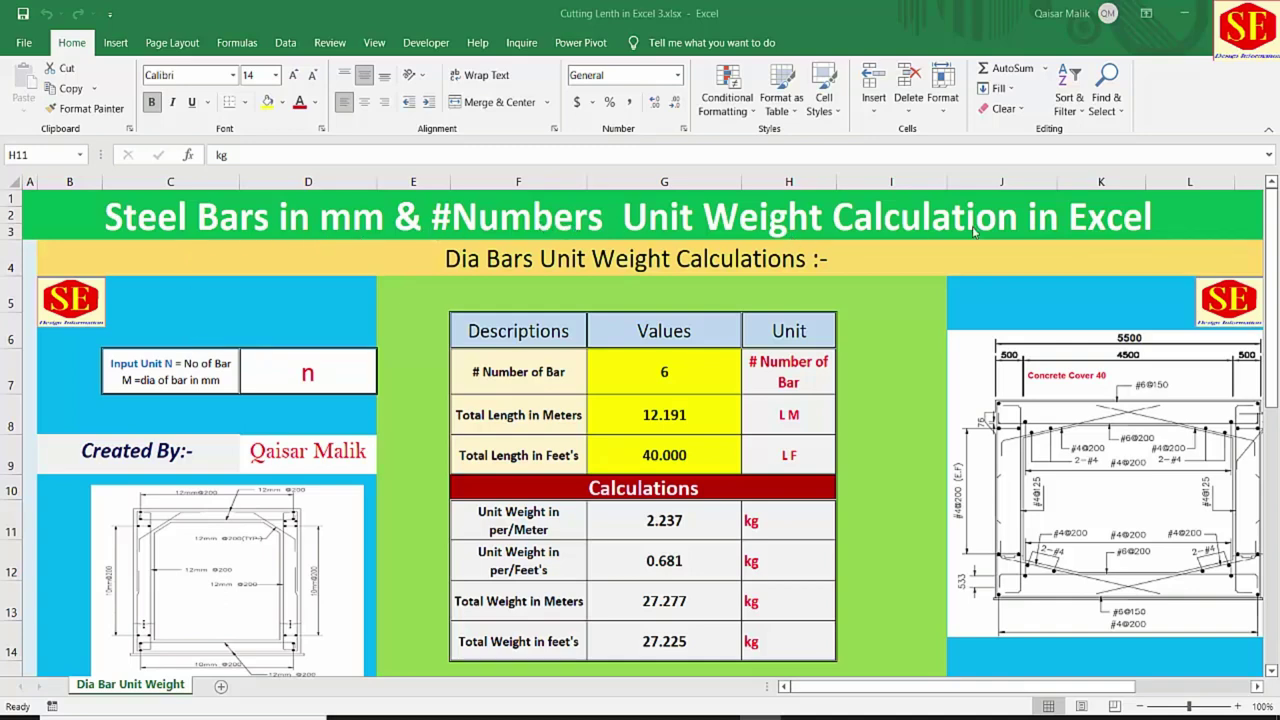
# Check the 6-bar count in G7, then scroll down to the mm and #number diameter tables.
pyautogui.scroll(-3, 700, 374)
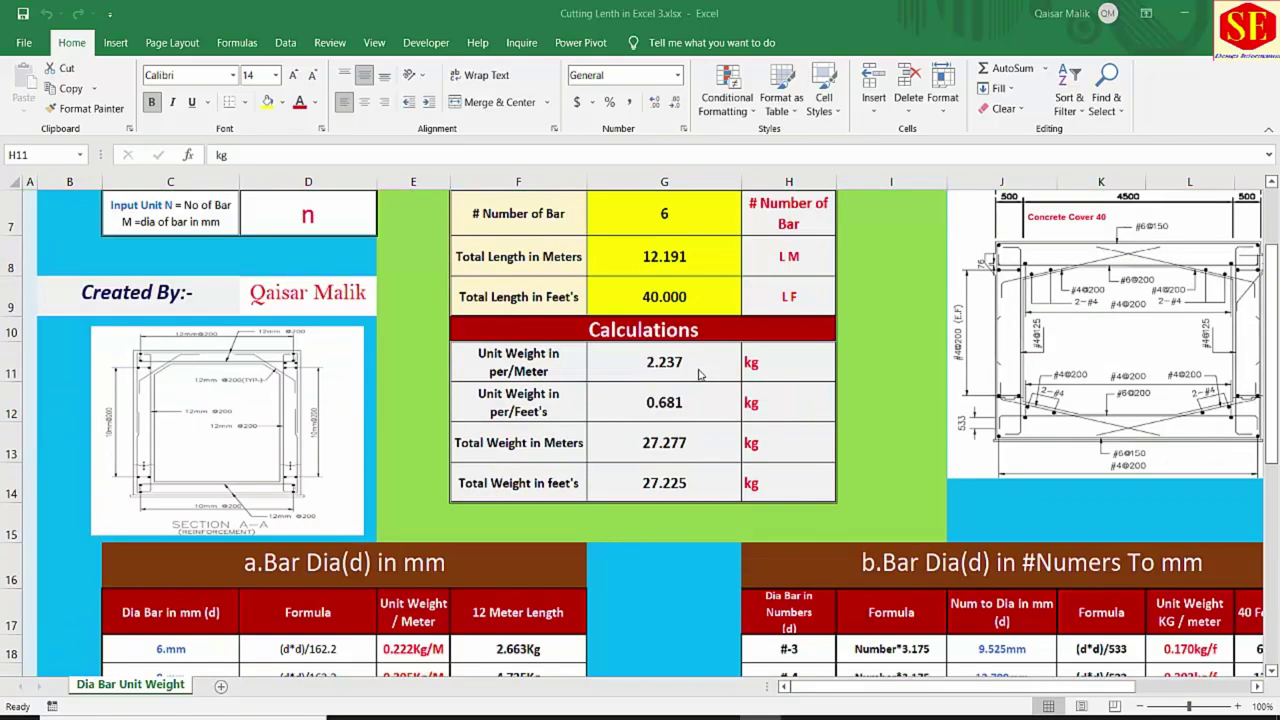
pyautogui.scroll(2, 700, 374)
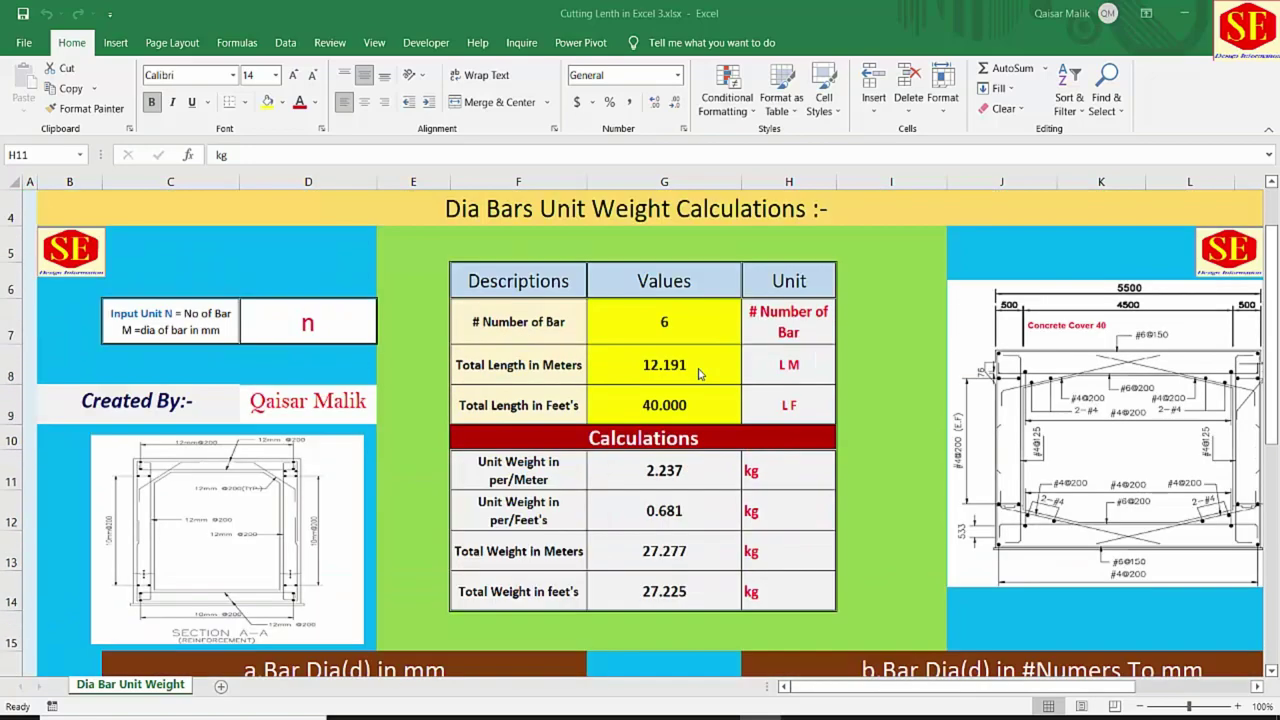
pyautogui.scroll(1, 700, 374)
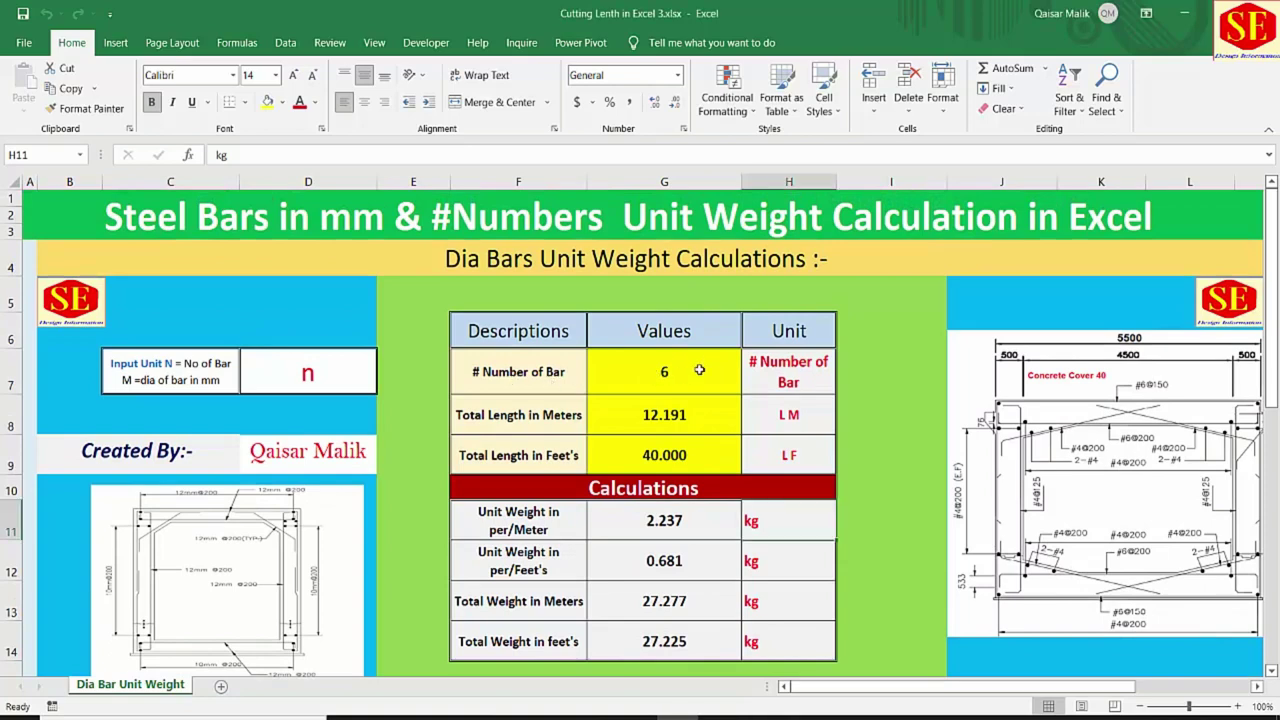
pyautogui.click(664, 372)
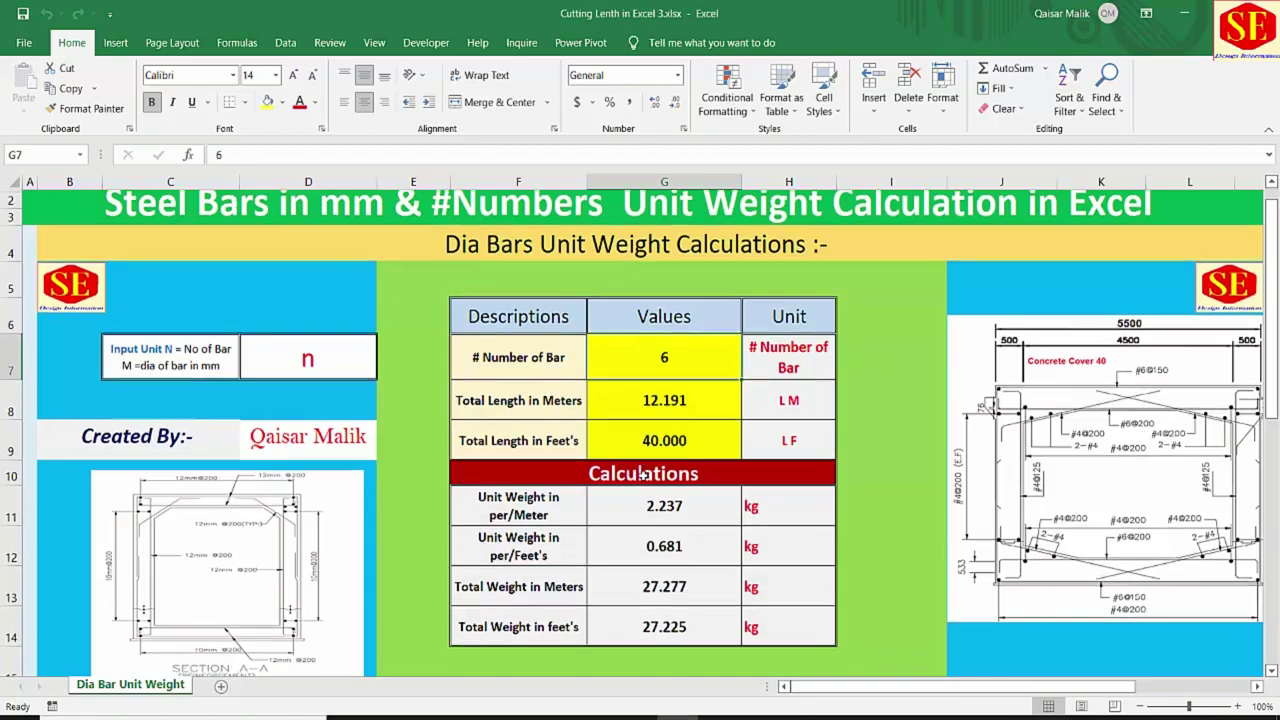
pyautogui.scroll(-1, 650, 520)
pyautogui.scroll(-2, 648, 500)
pyautogui.scroll(-2, 643, 480)
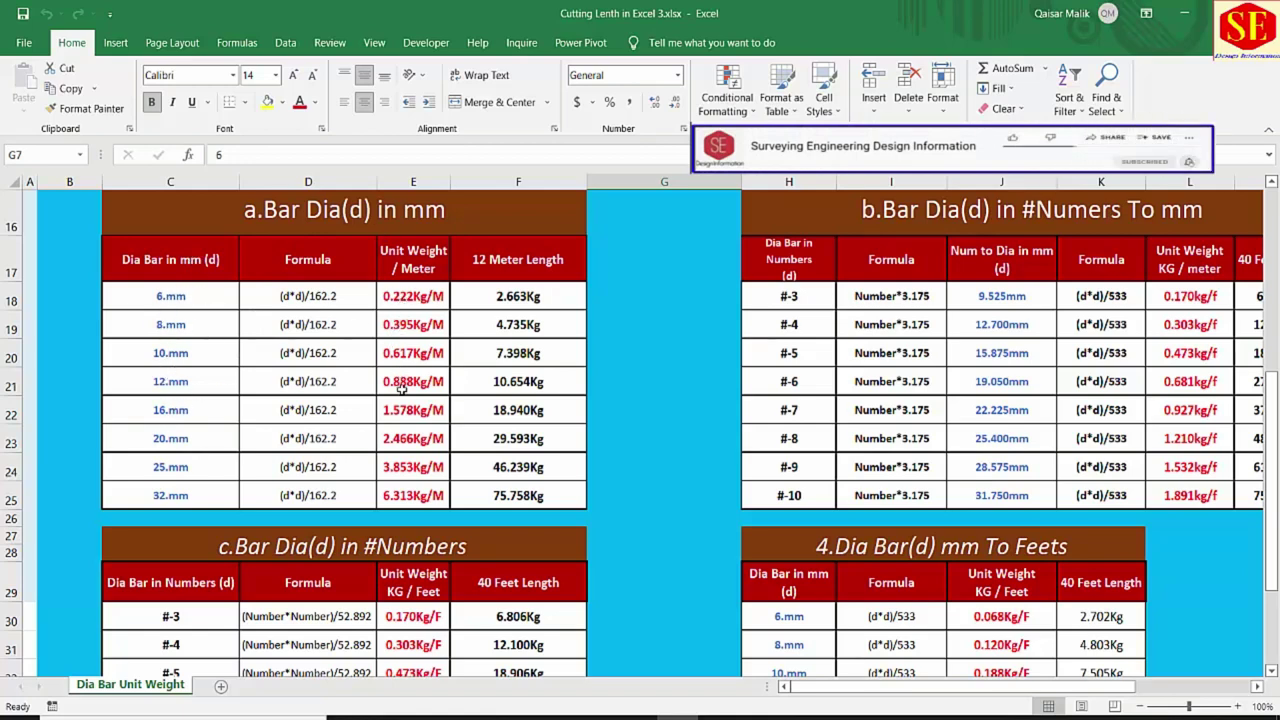
pyautogui.click(374, 304)
pyautogui.click(380, 302)
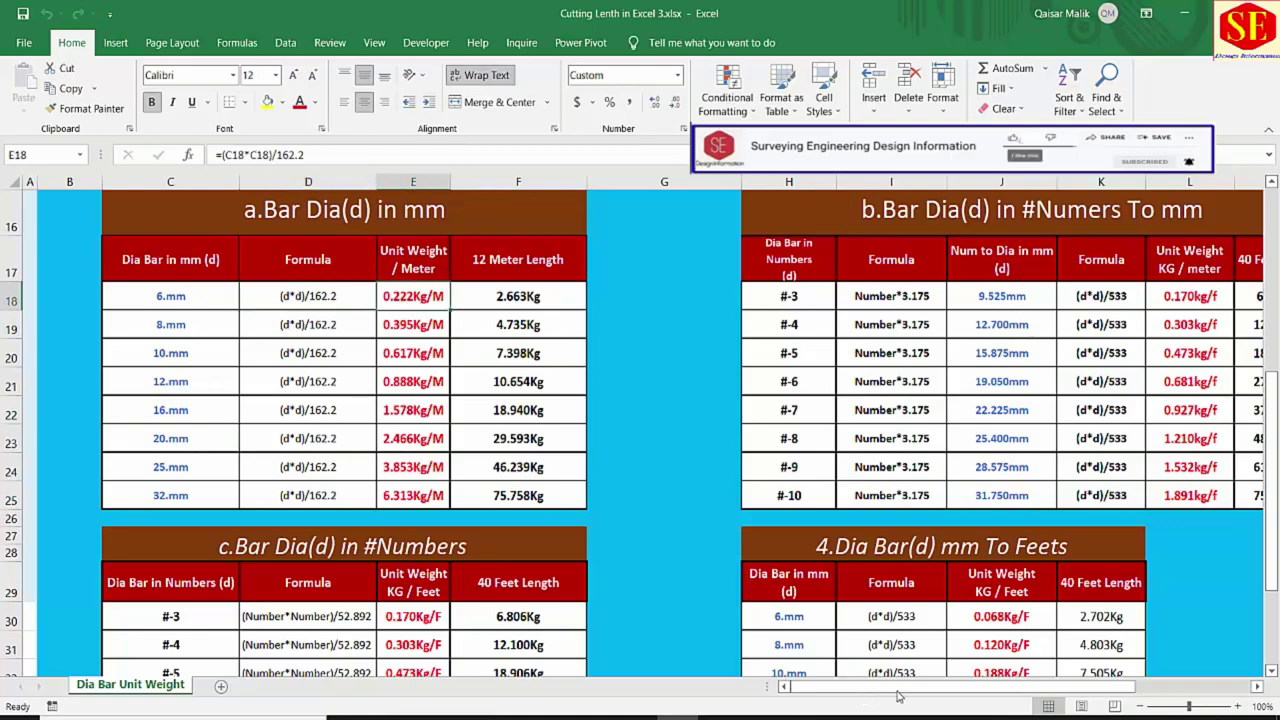
pyautogui.hscroll(3, 840, 312)
pyautogui.scroll(1, 840, 312)
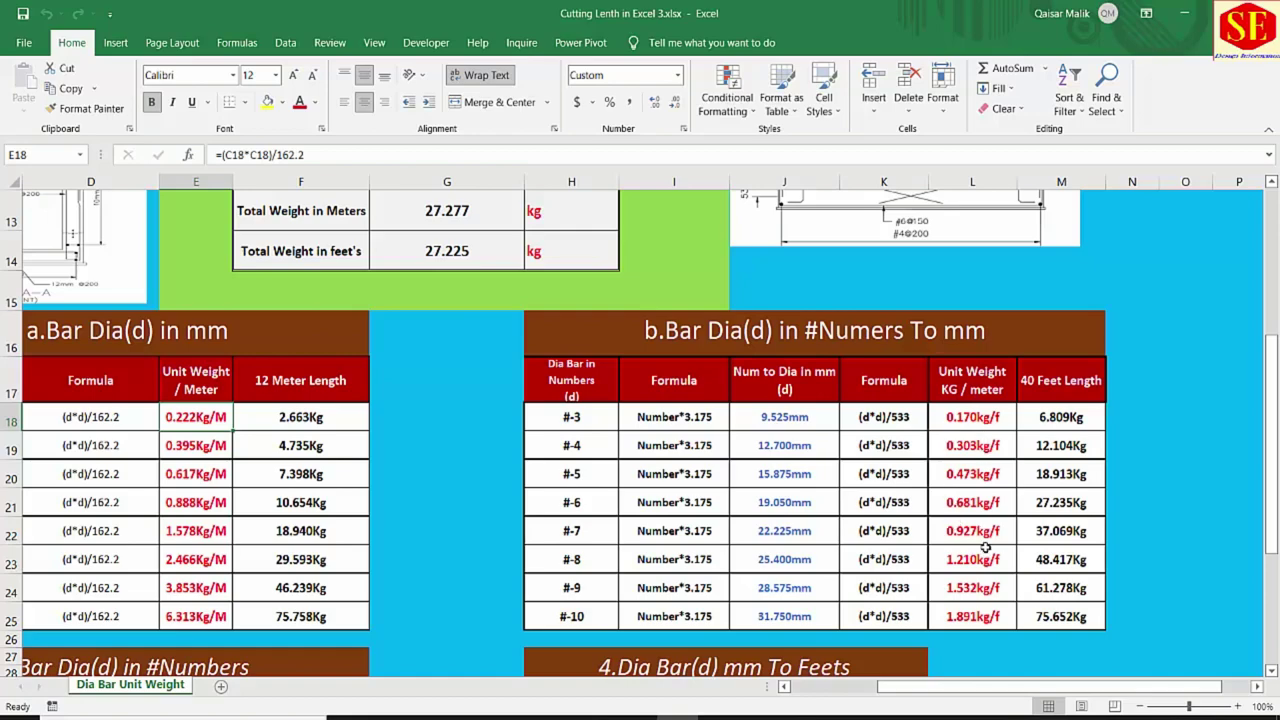
pyautogui.scroll(-1, 894, 477)
pyautogui.scroll(-1, 894, 477)
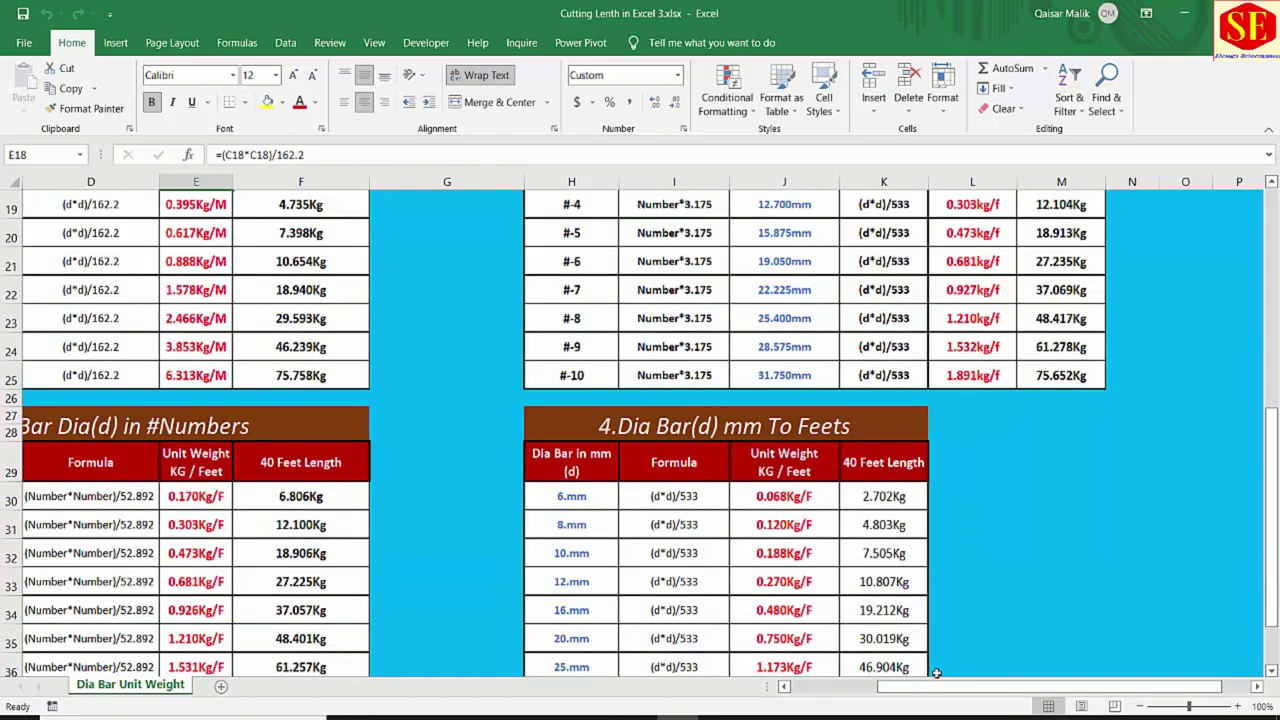
pyautogui.moveTo(930, 686); pyautogui.dragTo(842, 686)
pyautogui.scroll(-1, 427, 468)
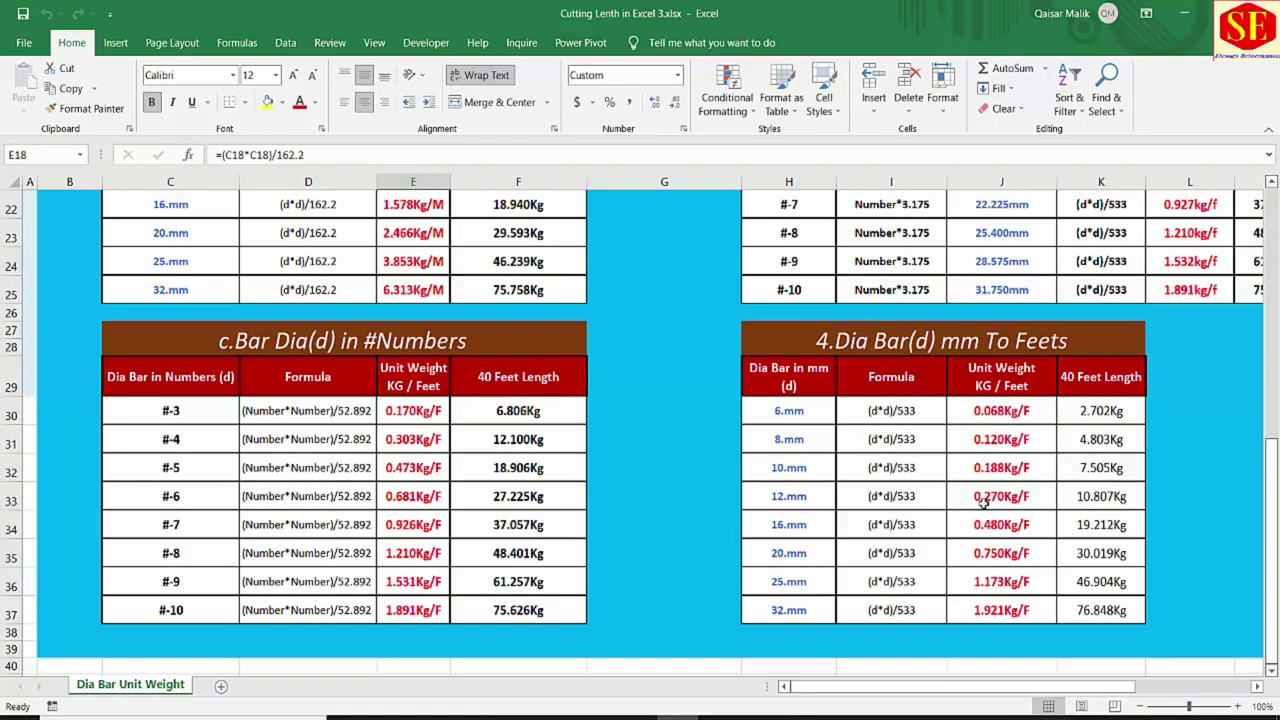
pyautogui.scroll(2, 983, 503)
pyautogui.scroll(3, 983, 503)
pyautogui.scroll(1, 983, 503)
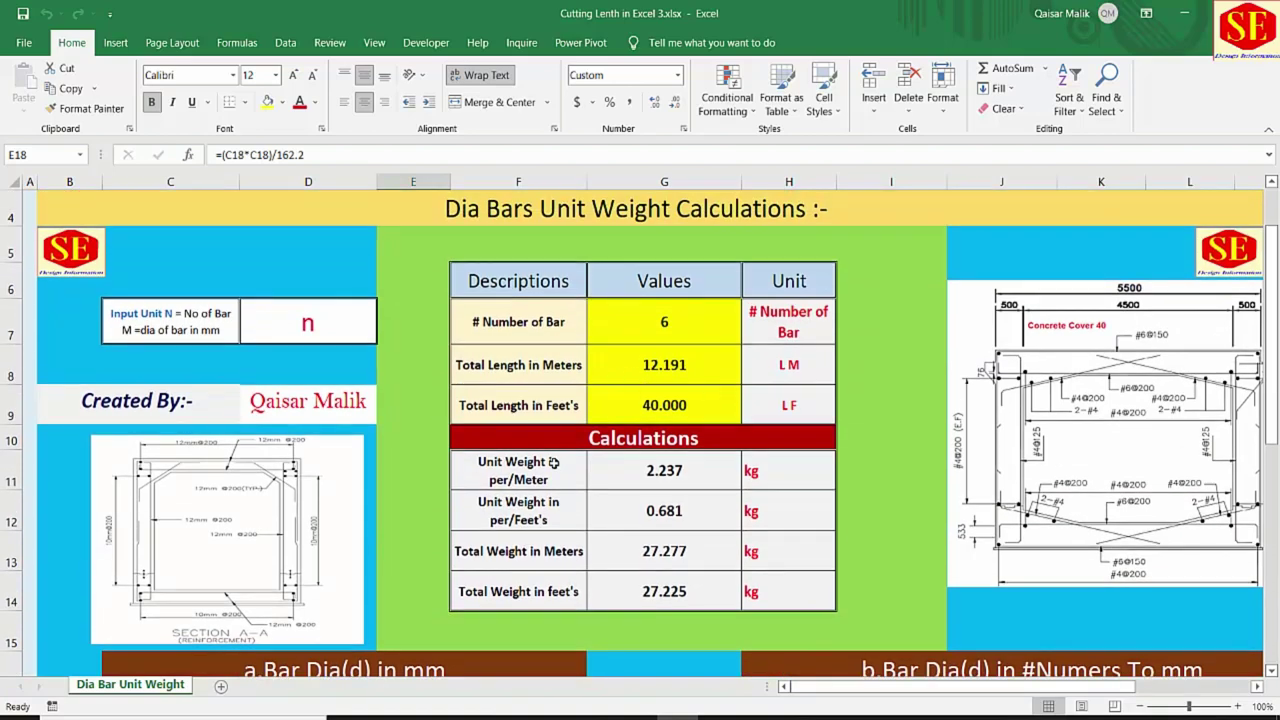
# Resize the section drawing and place it under Created By, then move the beam drawing right of the table.
pyautogui.moveTo(1241, 431)
pyautogui.mouseDown()
pyautogui.moveTo(748, 403)
pyautogui.moveTo(993, 405)
pyautogui.mouseUp()
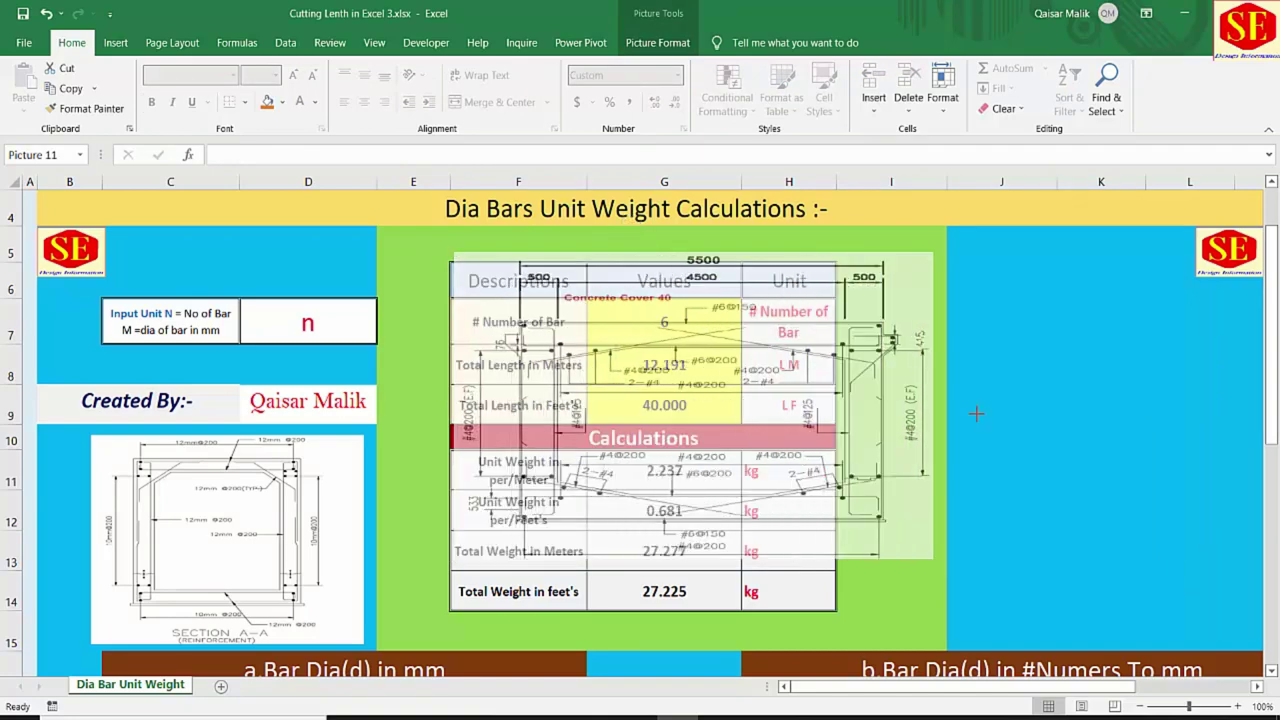
pyautogui.moveTo(723, 560); pyautogui.dragTo(729, 628)
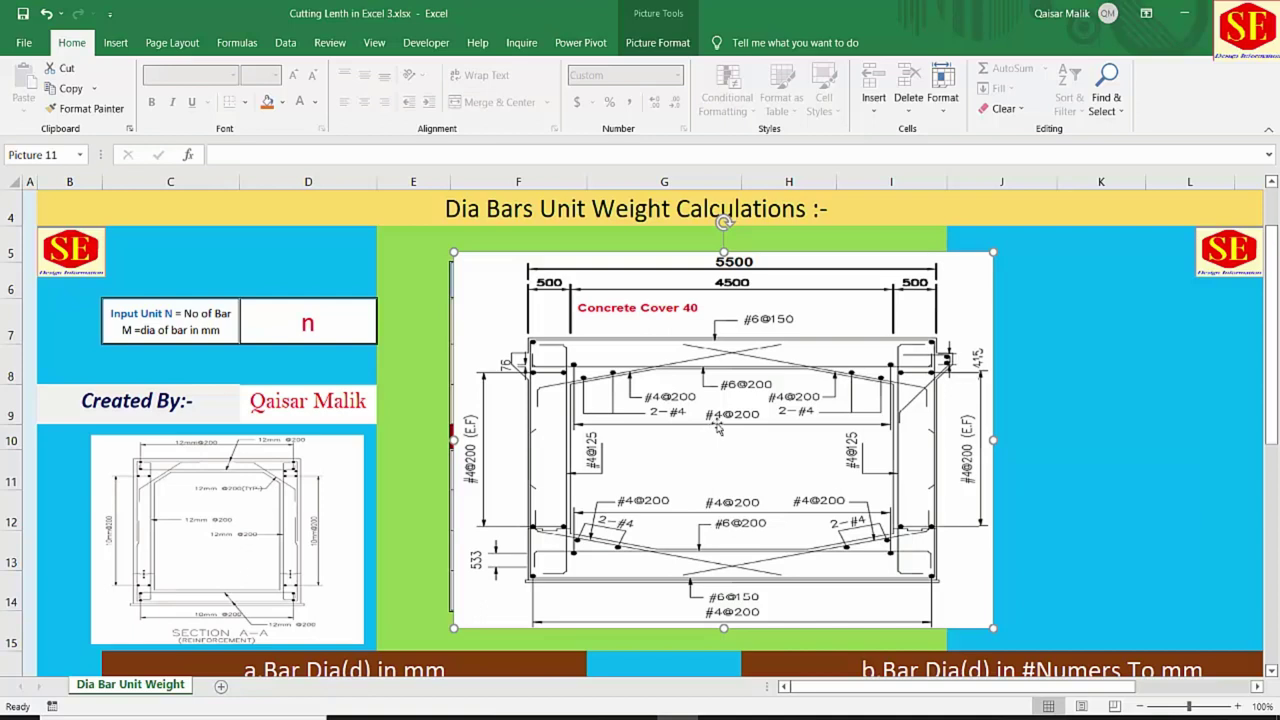
pyautogui.moveTo(290, 530)
pyautogui.mouseDown()
pyautogui.moveTo(297, 395)
pyautogui.moveTo(617, 405)
pyautogui.mouseUp()
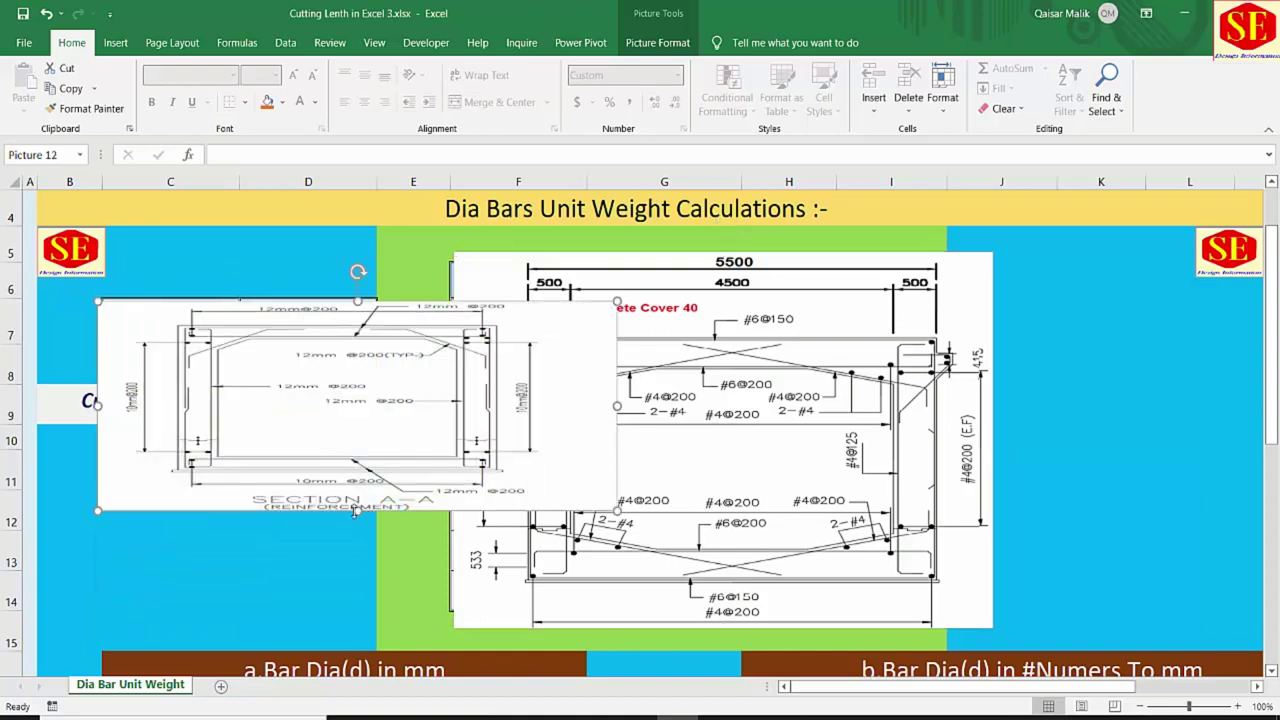
pyautogui.moveTo(357, 510); pyautogui.dragTo(357, 612)
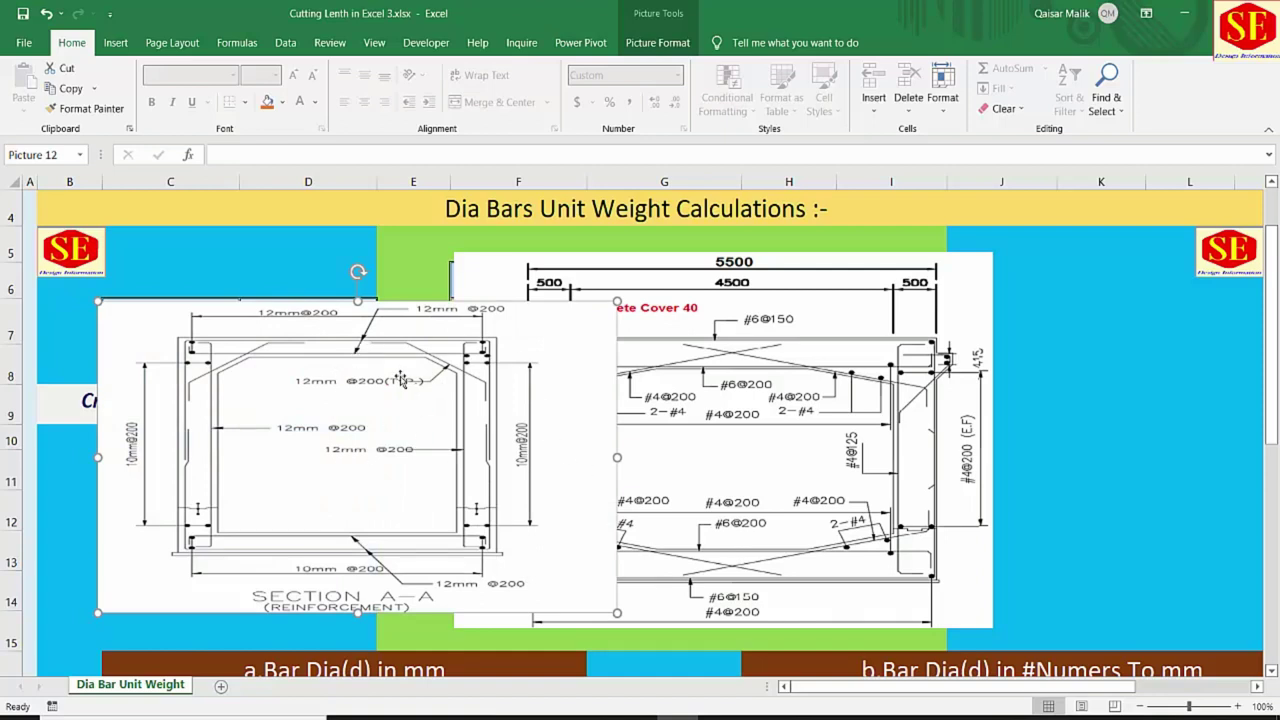
pyautogui.moveTo(400, 380); pyautogui.dragTo(326, 459)
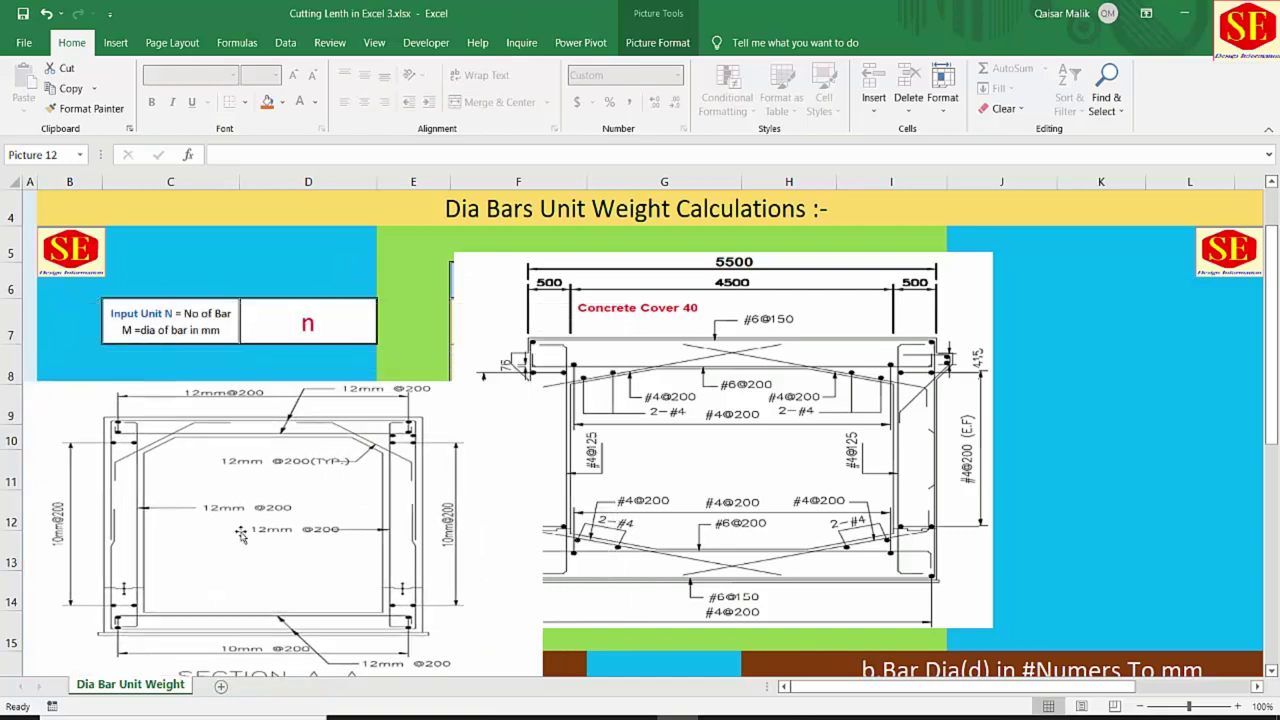
pyautogui.moveTo(543, 537); pyautogui.dragTo(353, 537)
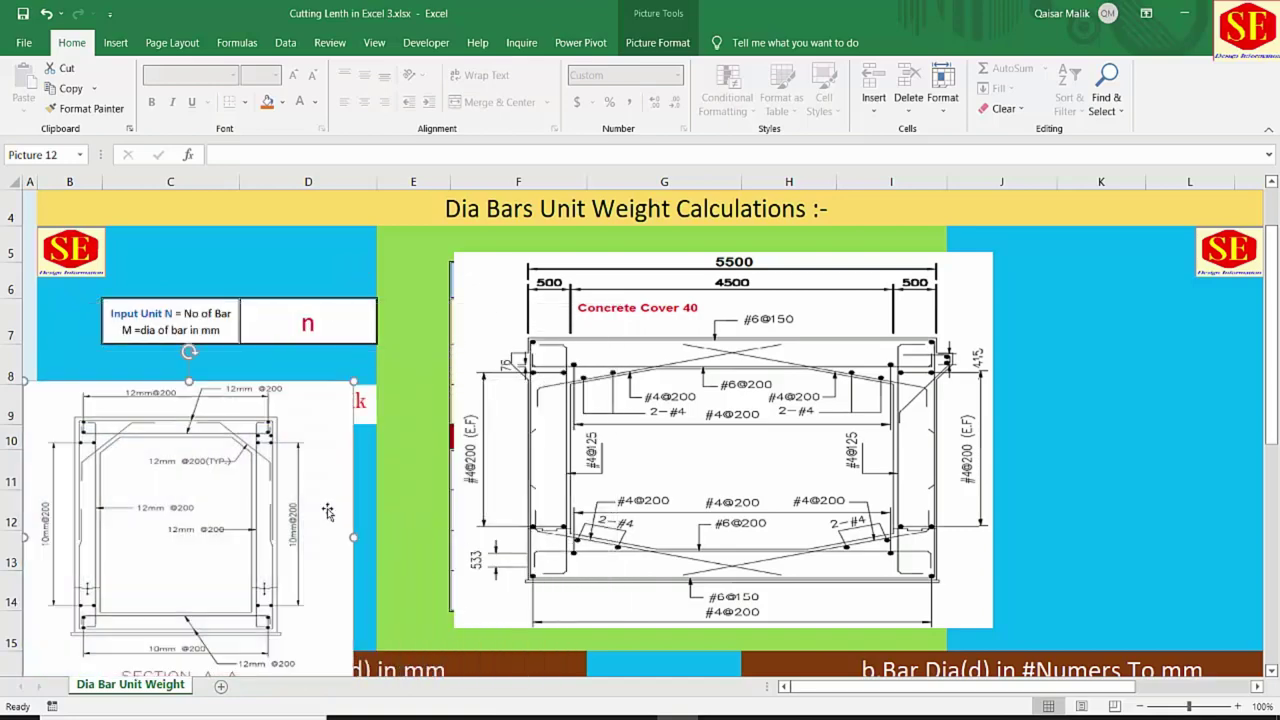
pyautogui.moveTo(198, 397); pyautogui.dragTo(183, 496)
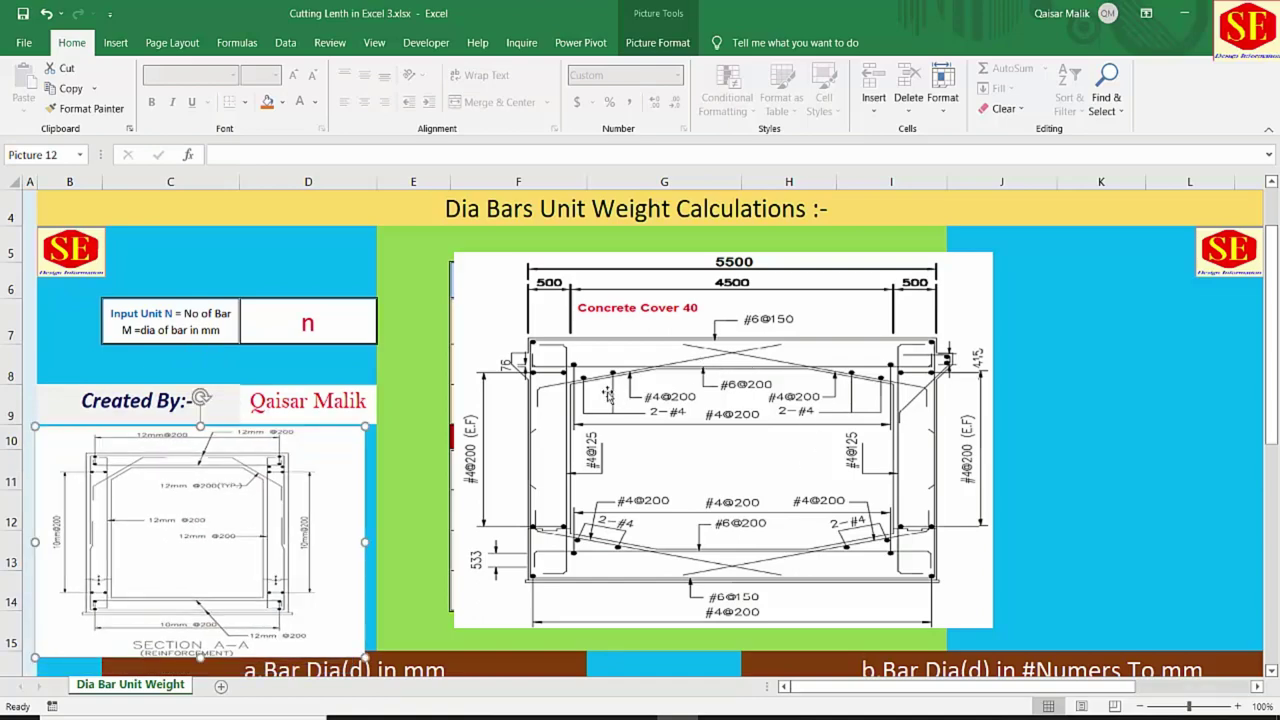
pyautogui.moveTo(605, 392); pyautogui.dragTo(1042, 428)
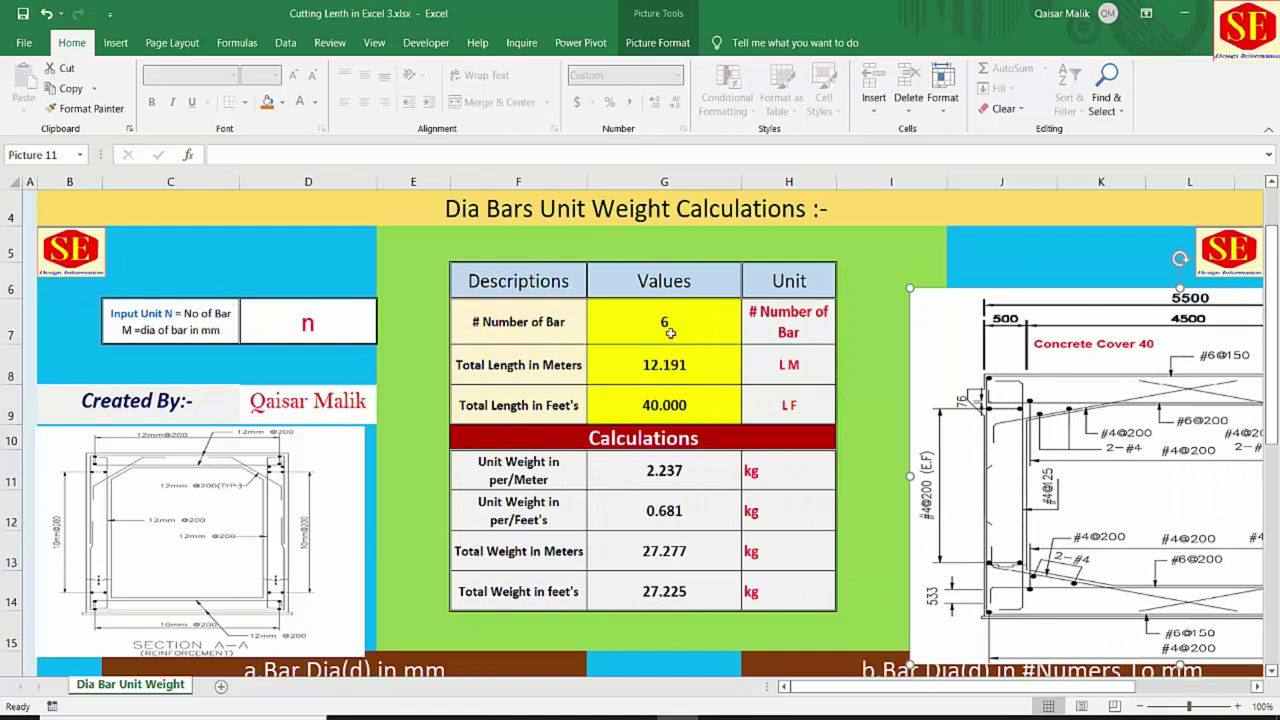
# Review the calculator input values and the input unit explanation note.
pyautogui.scroll(1, 680, 310)
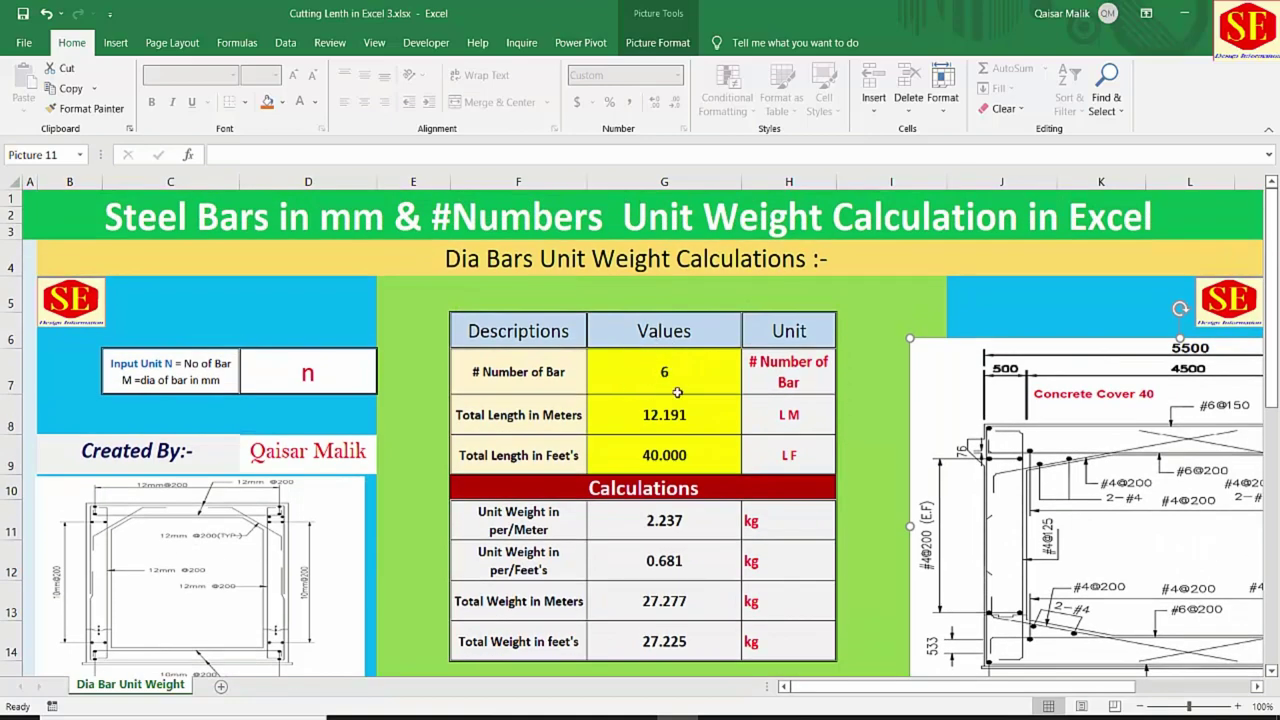
pyautogui.click(676, 388)
pyautogui.press('Down')
pyautogui.press('Down')
pyautogui.click(665, 376)
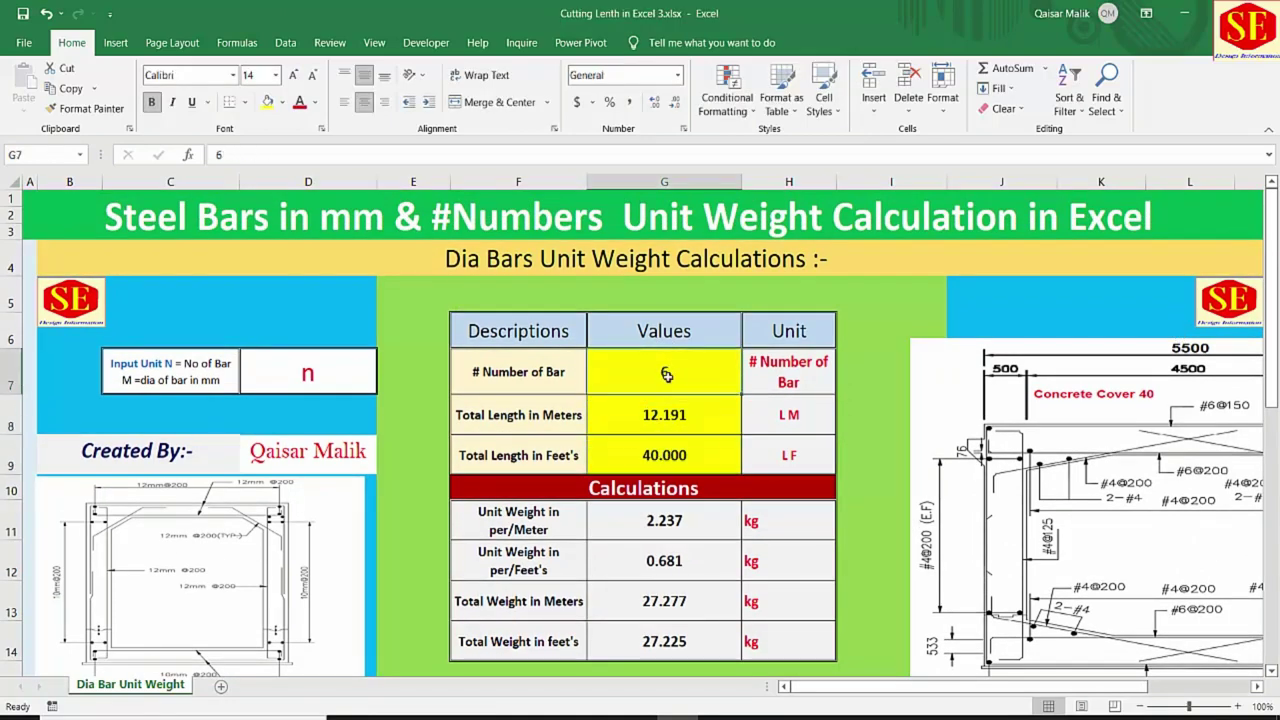
pyautogui.click(677, 420)
pyautogui.press('Down')
pyautogui.click(153, 366)
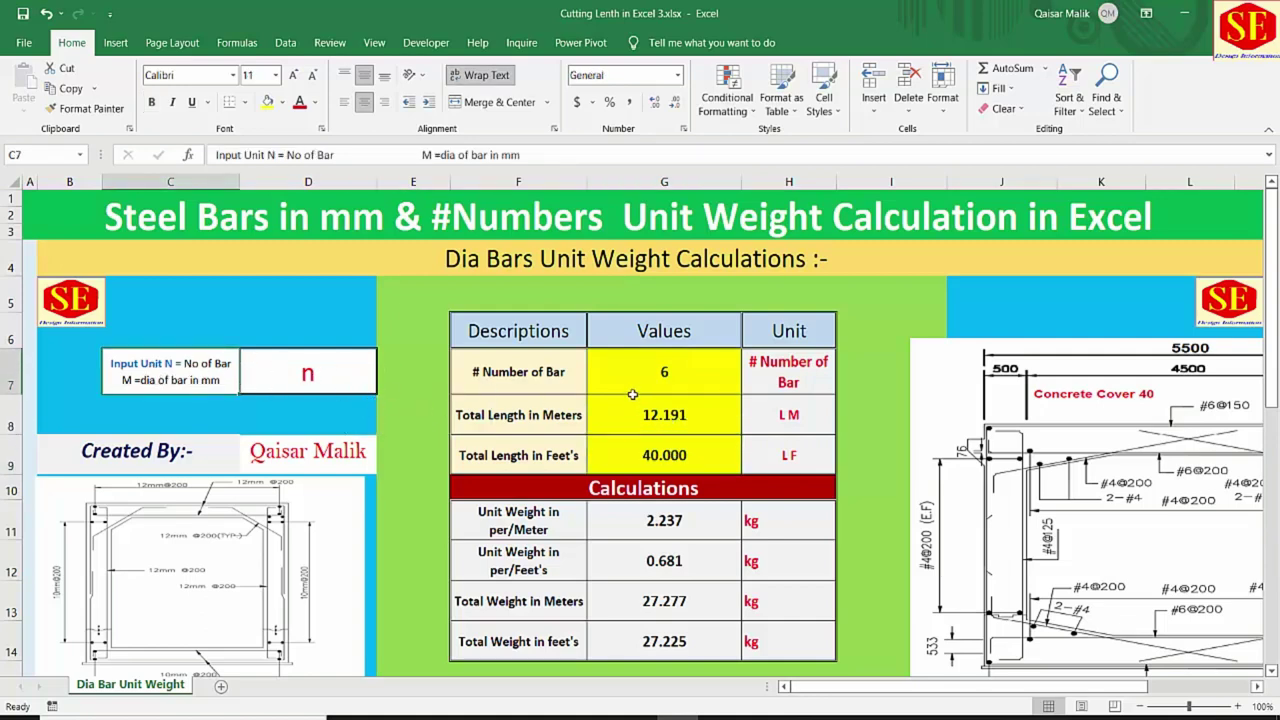
# Change the input unit in D7 from n to m, giving 0.222 kg/m for a 6 mm bar.
pyautogui.click(296, 390)
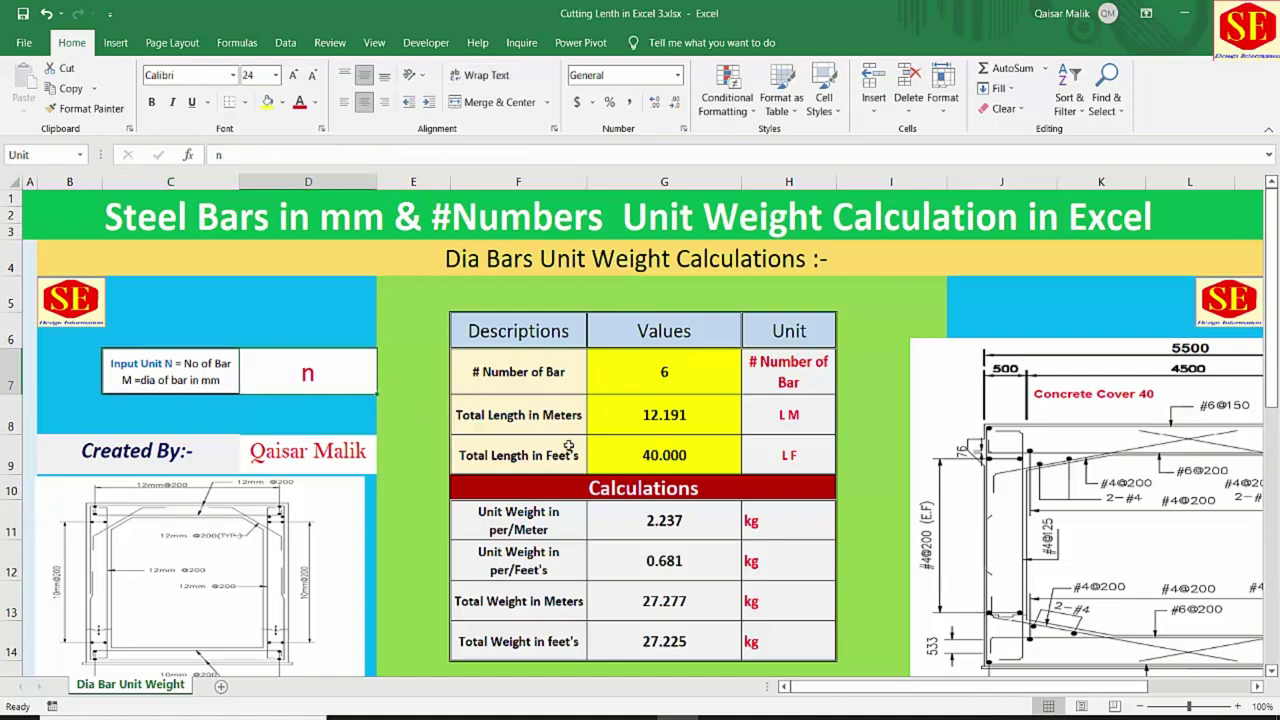
pyautogui.write('m')
pyautogui.press('Return')
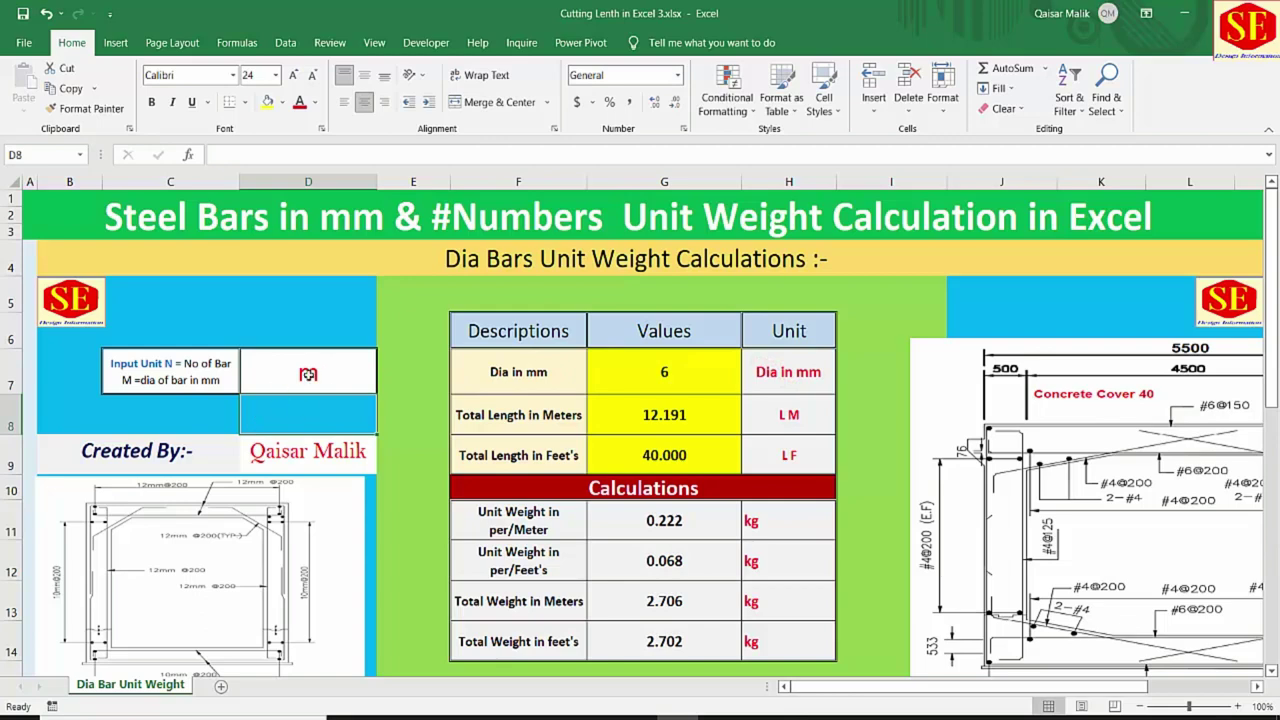
# Enter an 8 mm bar diameter in G7 and a 30 m total length in G8.
pyautogui.click(670, 370)
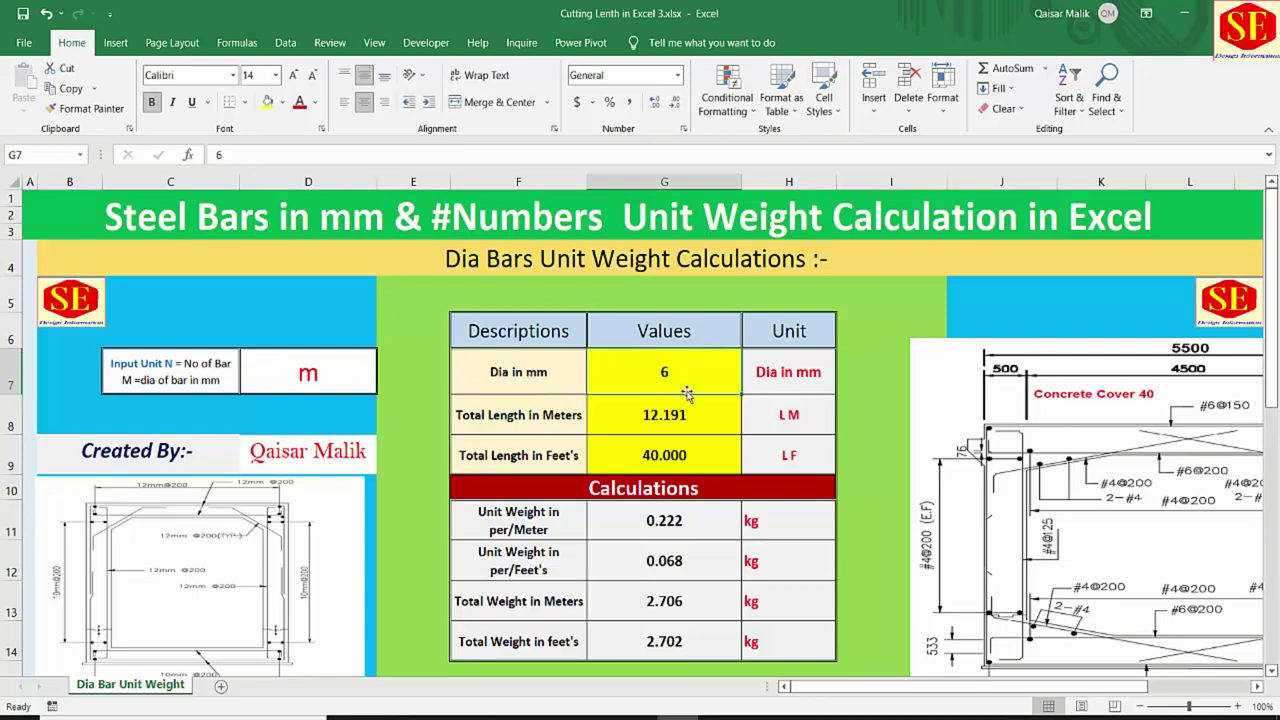
pyautogui.write('8')
pyautogui.press('Return')
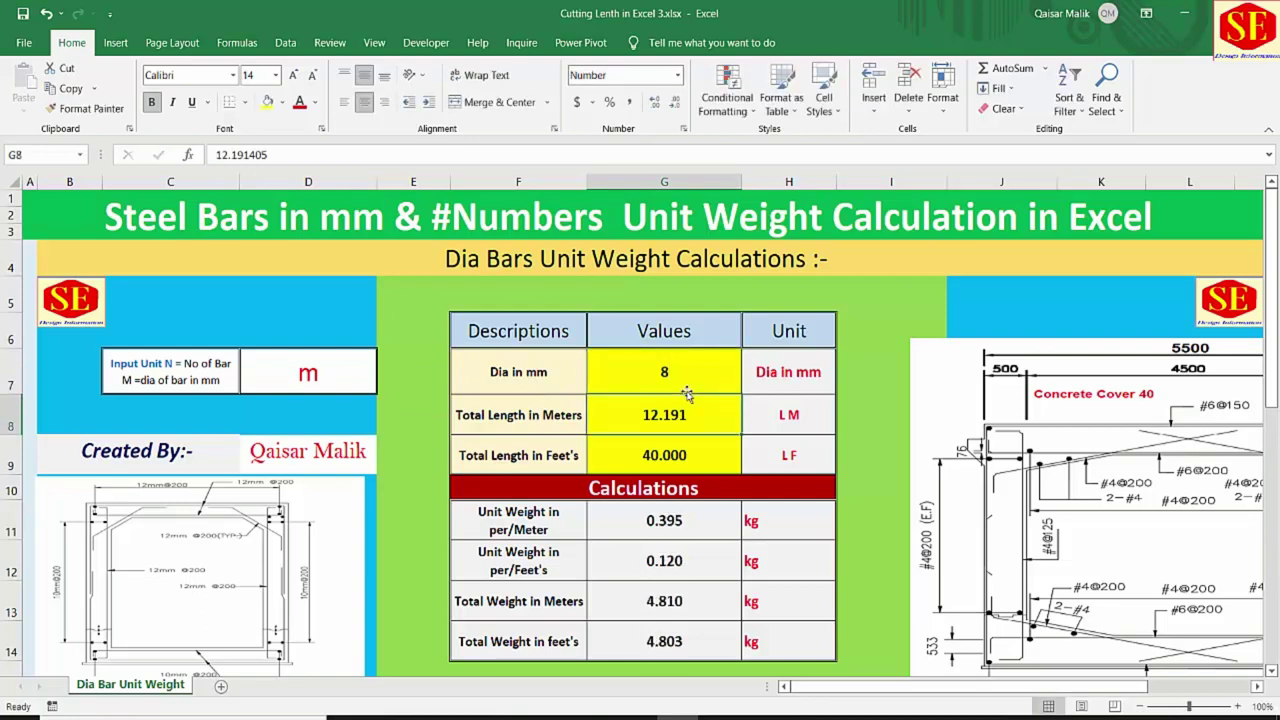
pyautogui.click(540, 428)
pyautogui.click(664, 415)
pyautogui.write('30')
pyautogui.press('Return')
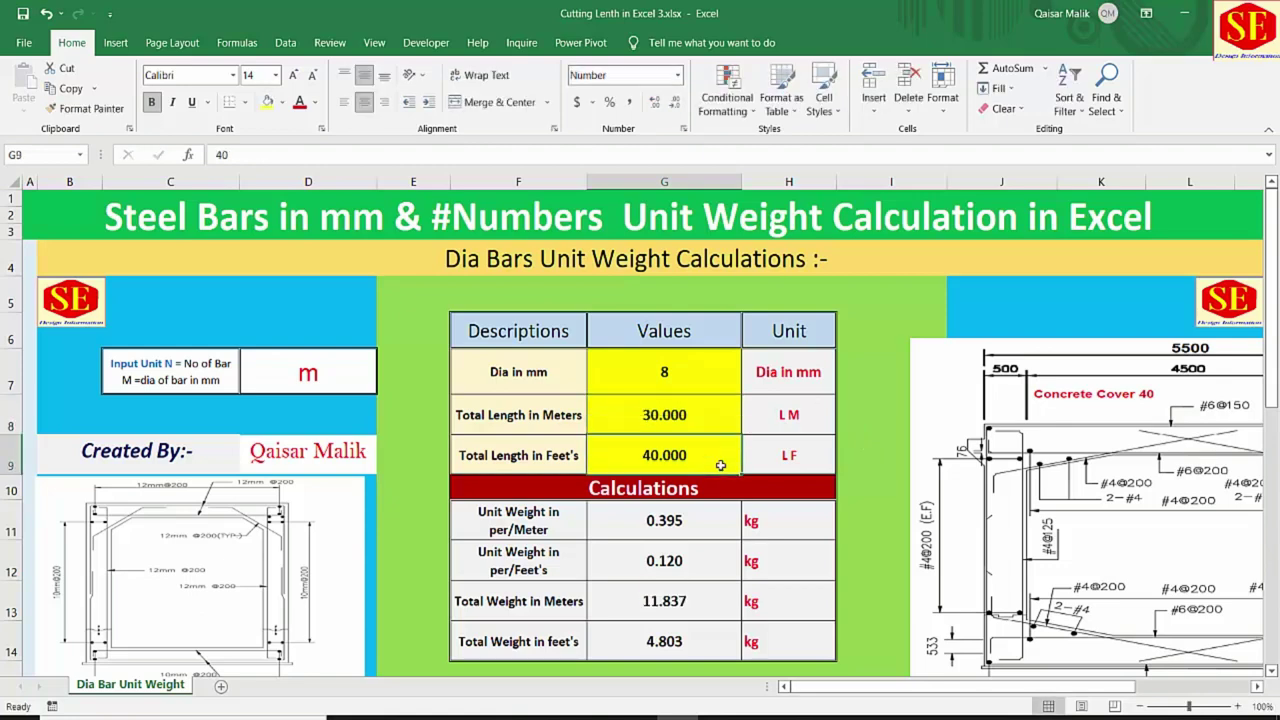
# Enter 50 ft in G9 and review the 0.395 kg/m, 11.837 kg and 6.004 kg results.
pyautogui.scroll(-1, 662, 449)
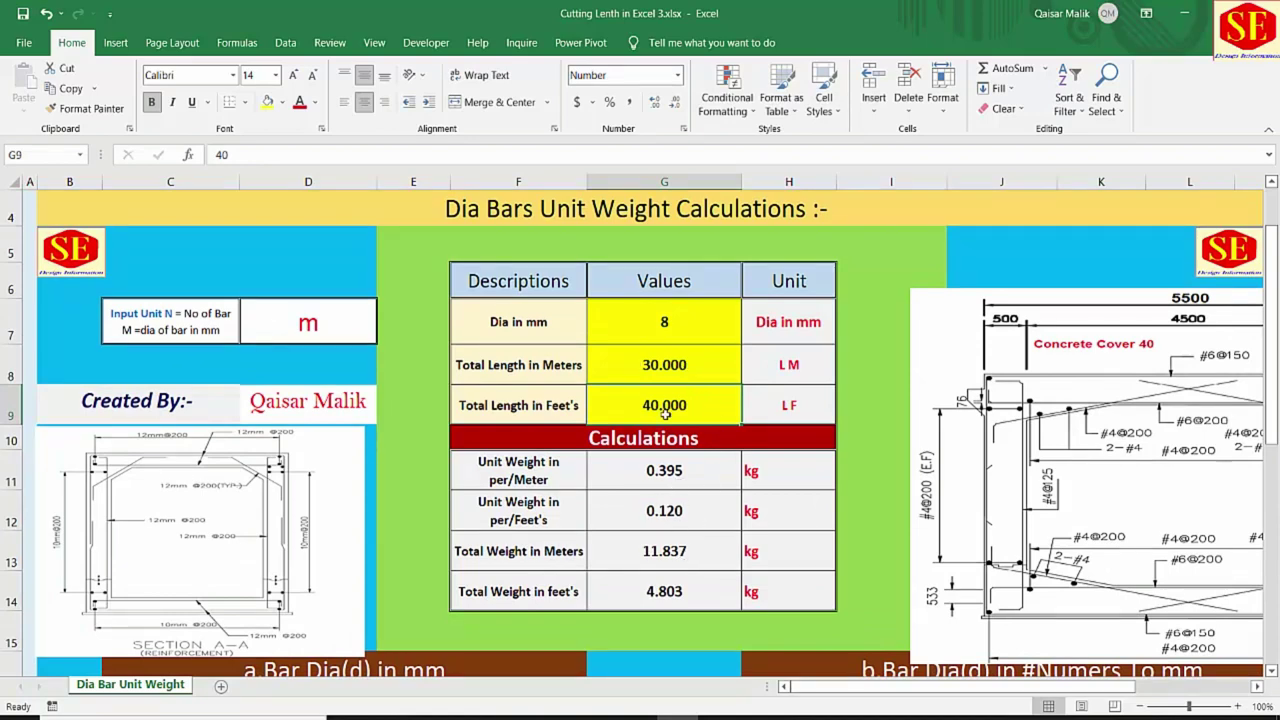
pyautogui.click(676, 324)
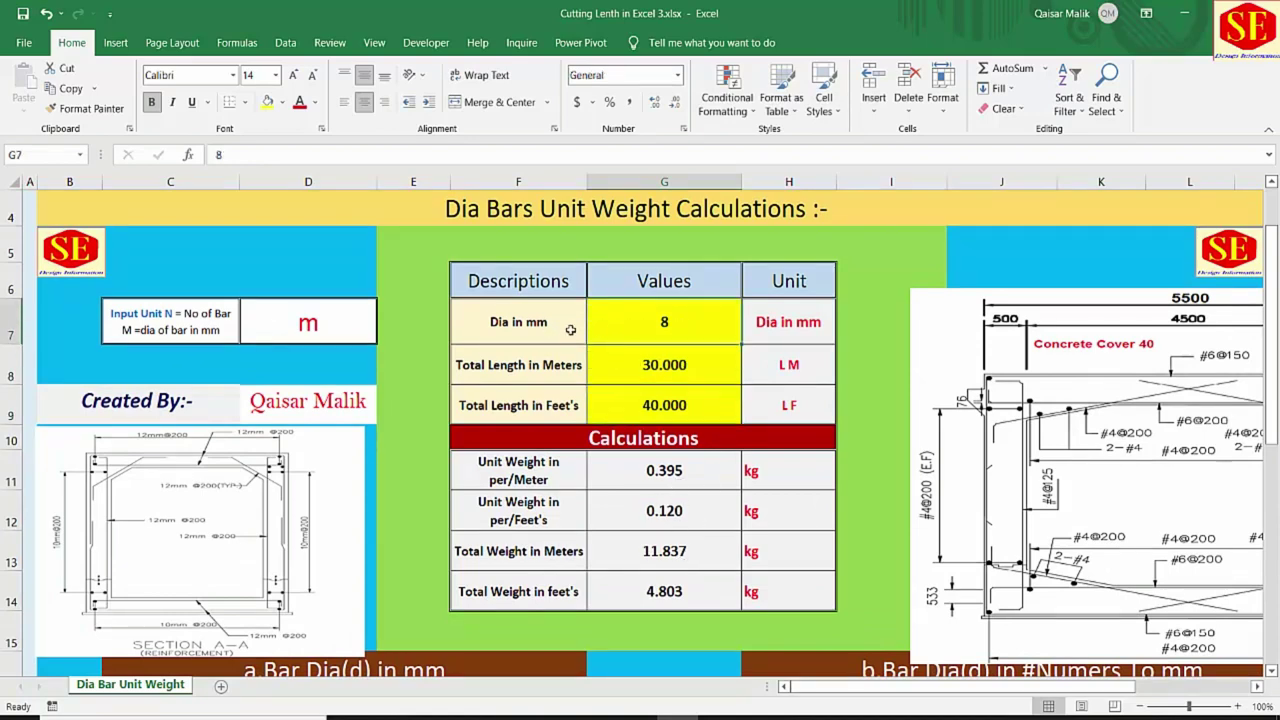
pyautogui.click(662, 405)
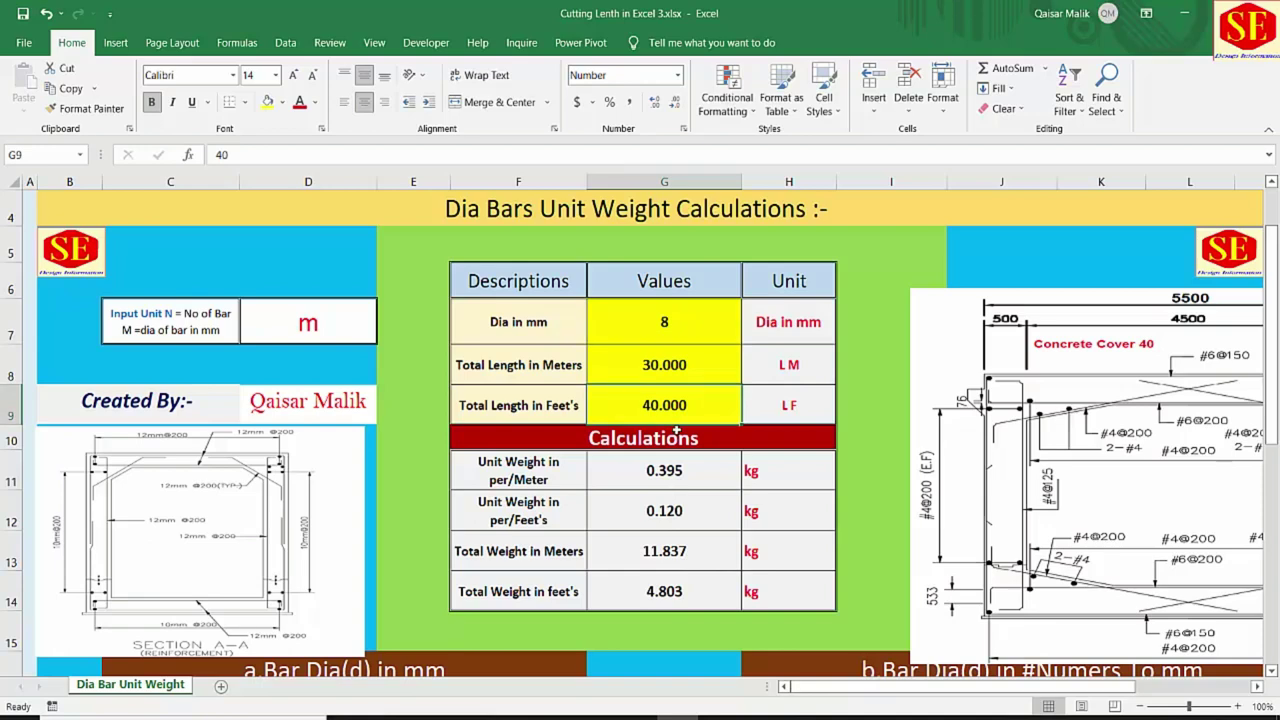
pyautogui.write('5')
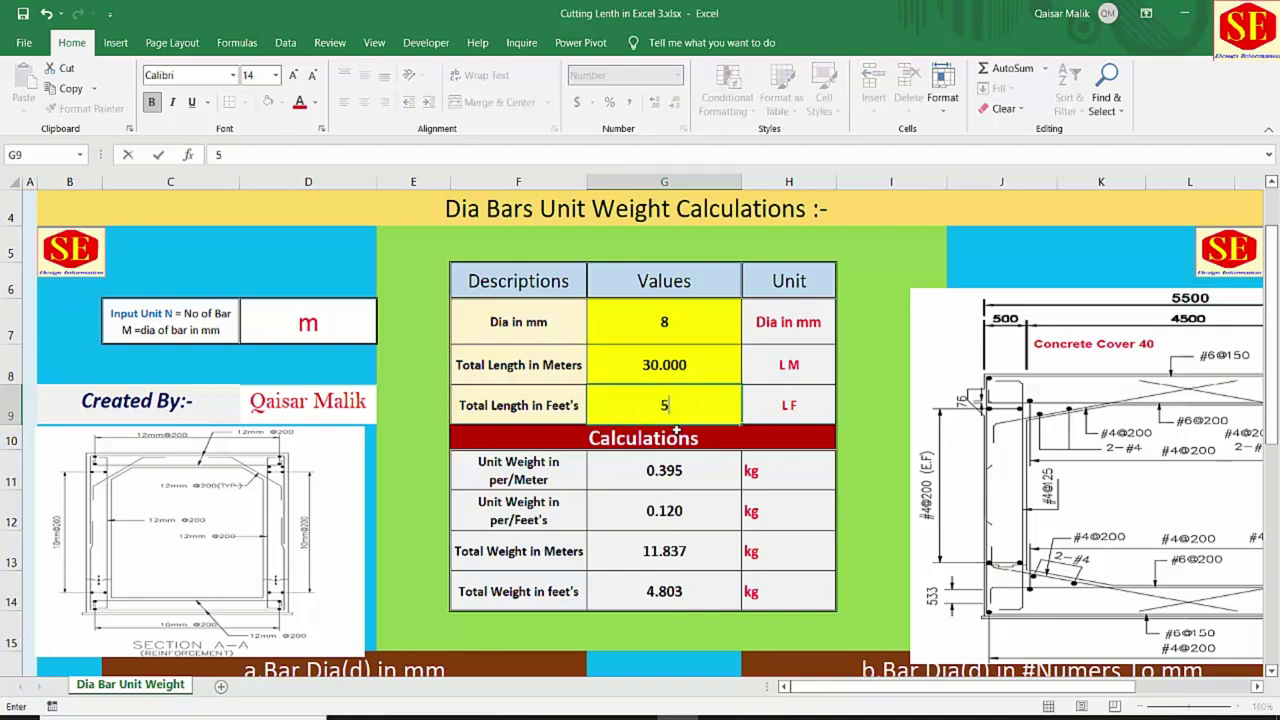
pyautogui.write('0')
pyautogui.press('Return')
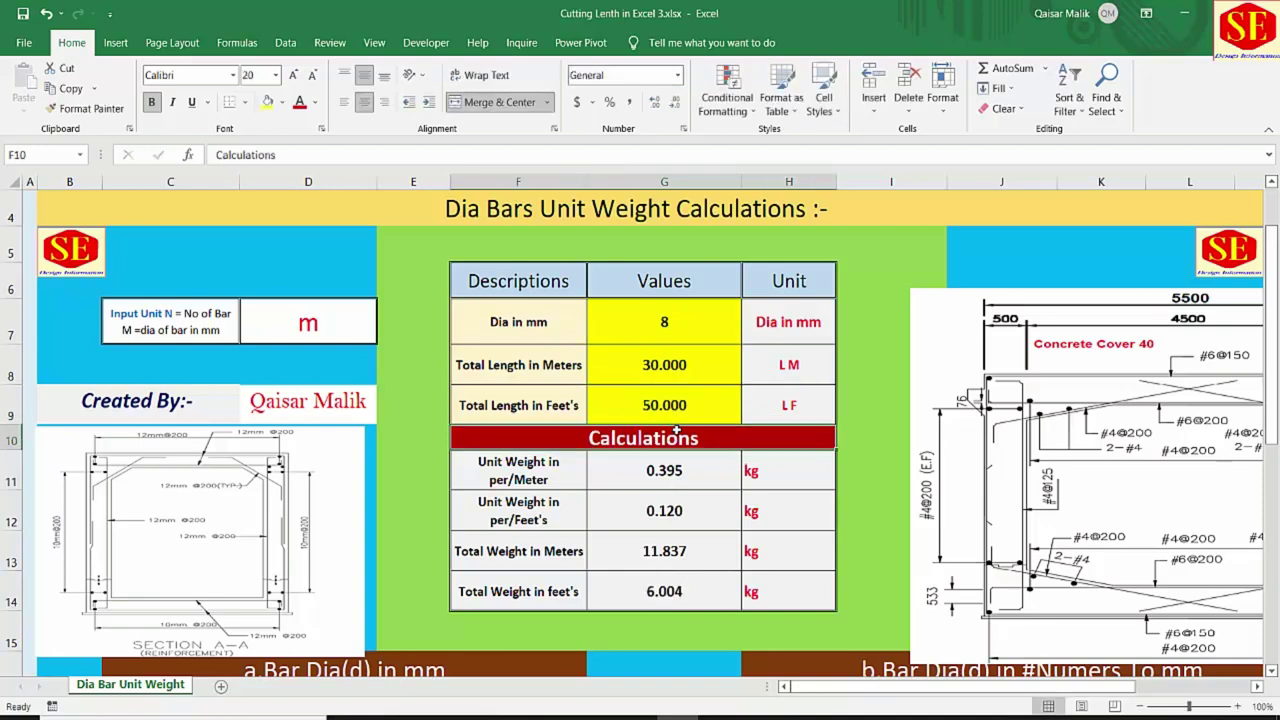
pyautogui.click(673, 392)
pyautogui.scroll(-1, 520, 365)
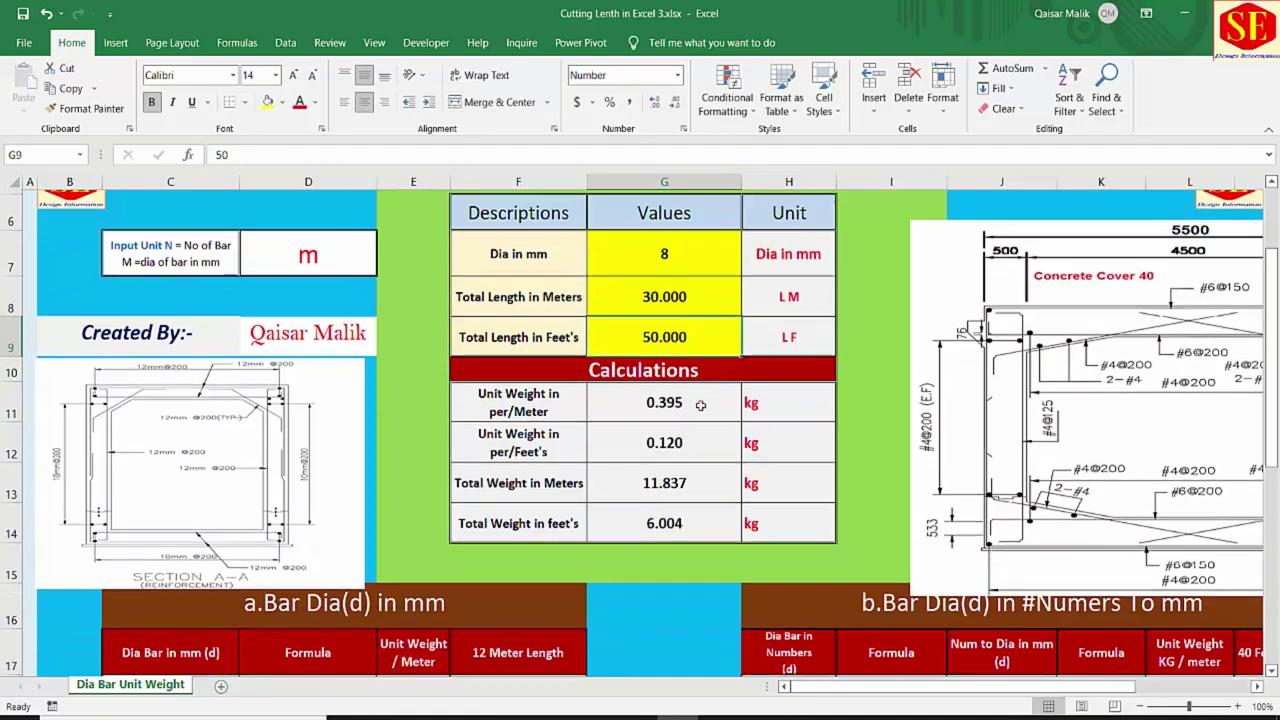
pyautogui.click(664, 362)
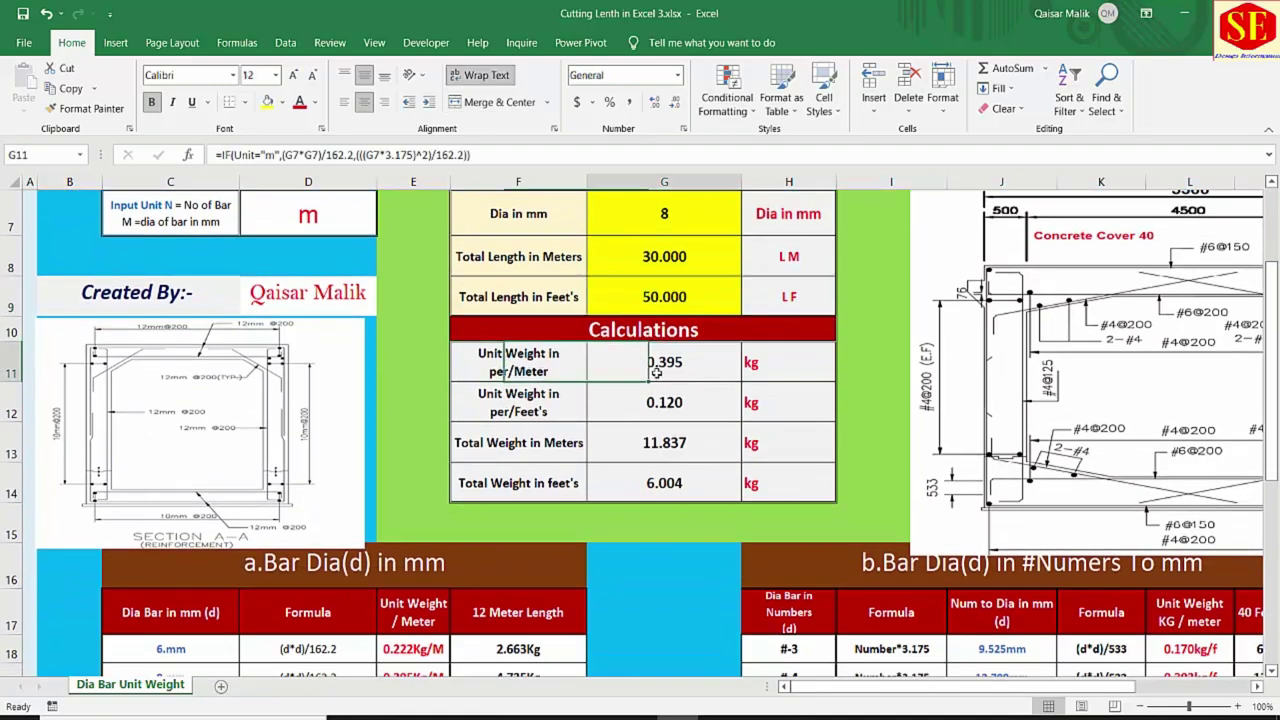
pyautogui.click(786, 363)
pyautogui.scroll(2, 708, 375)
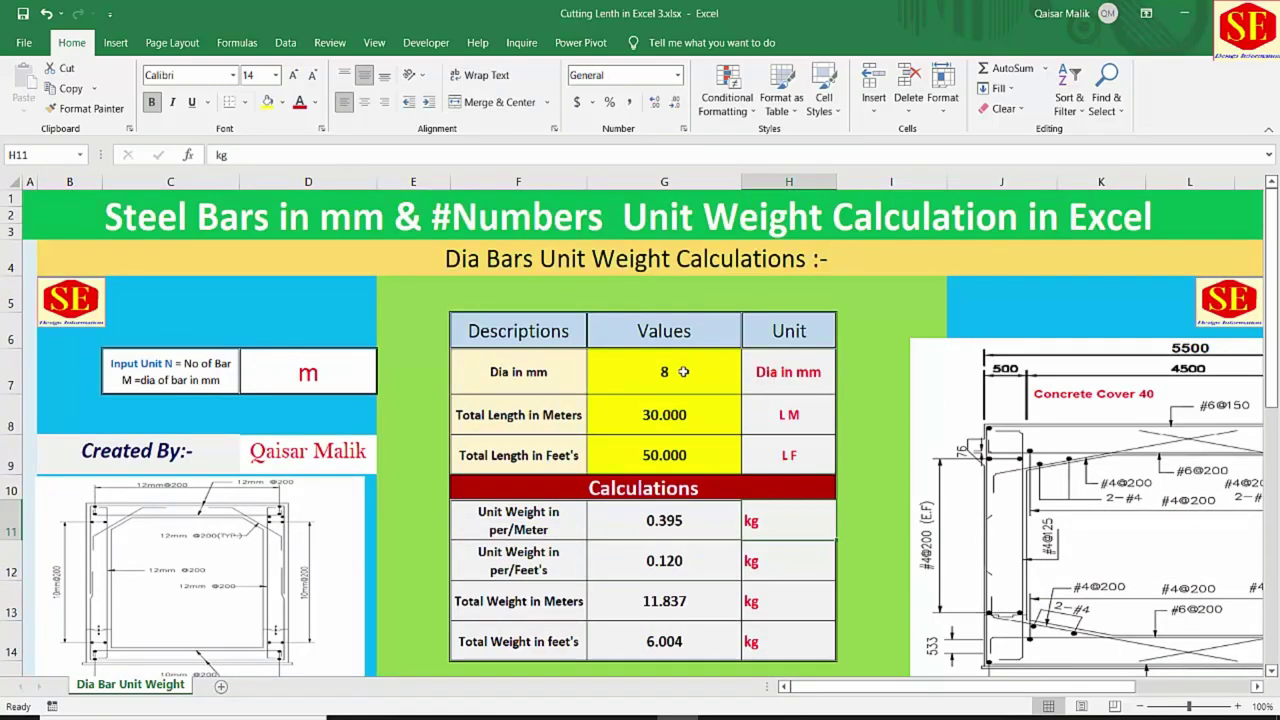
pyautogui.click(689, 365)
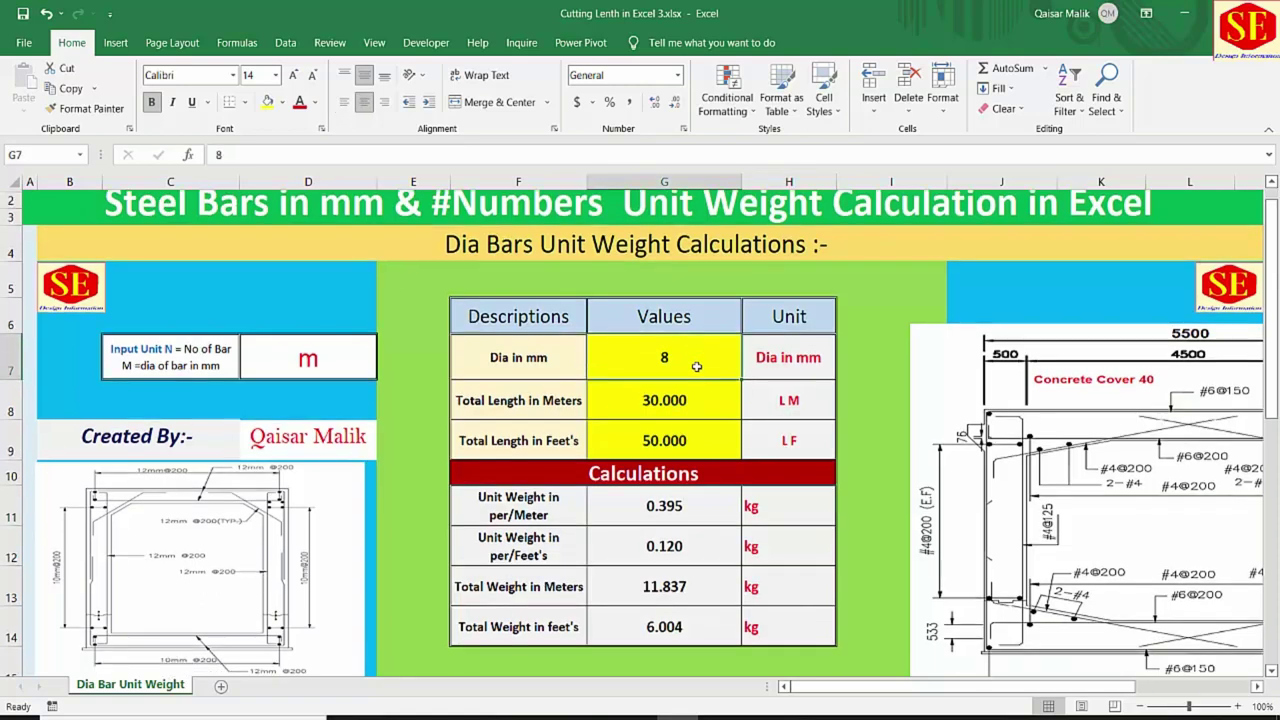
pyautogui.scroll(-1, 670, 420)
pyautogui.click(658, 470)
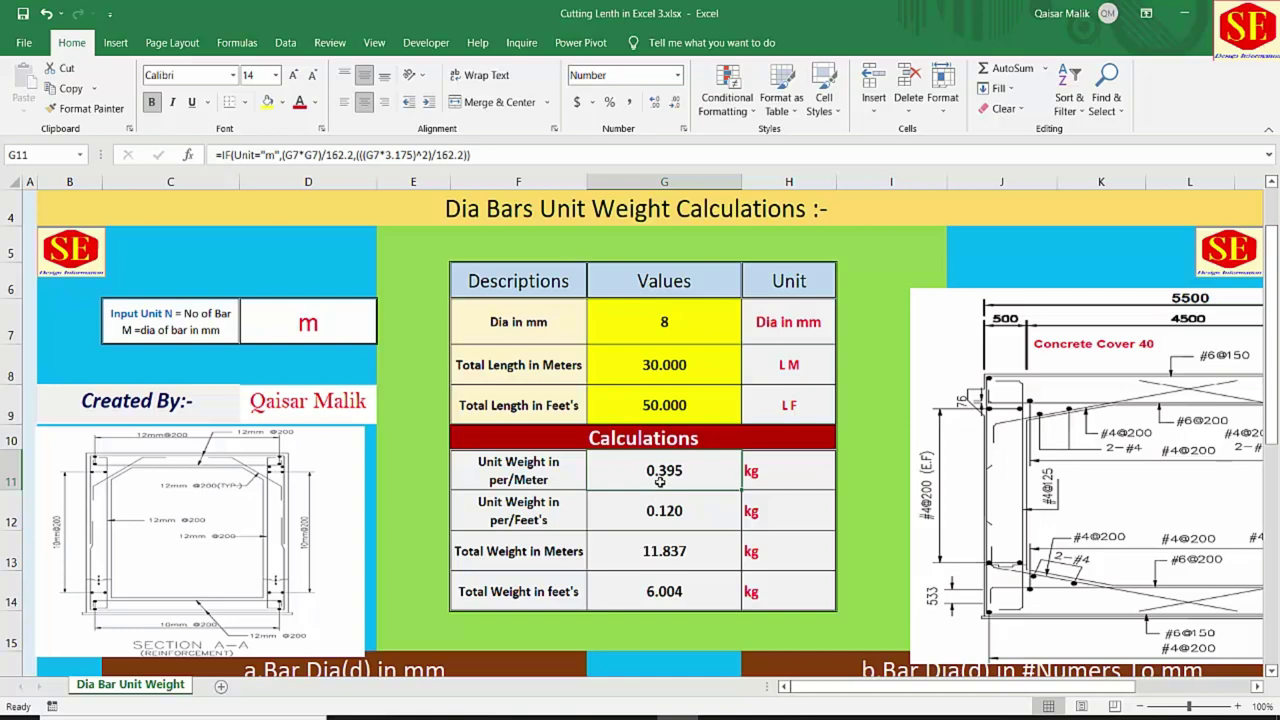
pyautogui.click(615, 516)
pyautogui.click(677, 516)
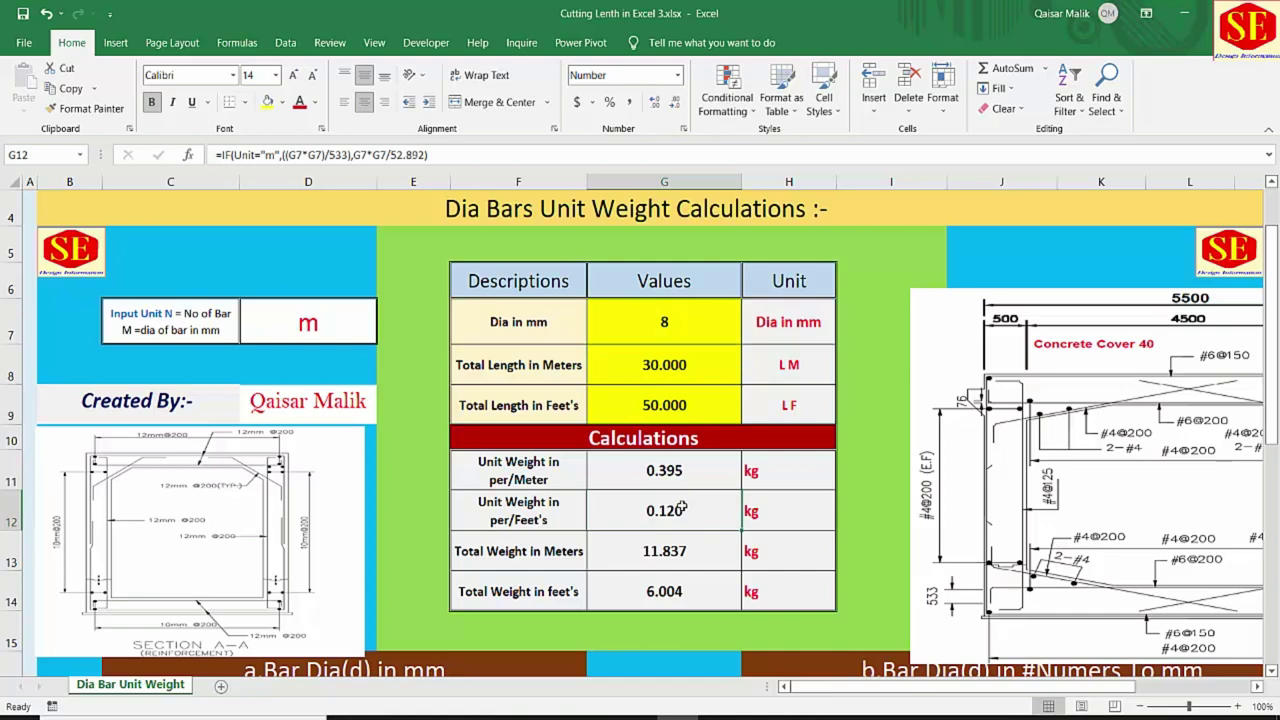
pyautogui.scroll(-1, 677, 511)
pyautogui.click(560, 442)
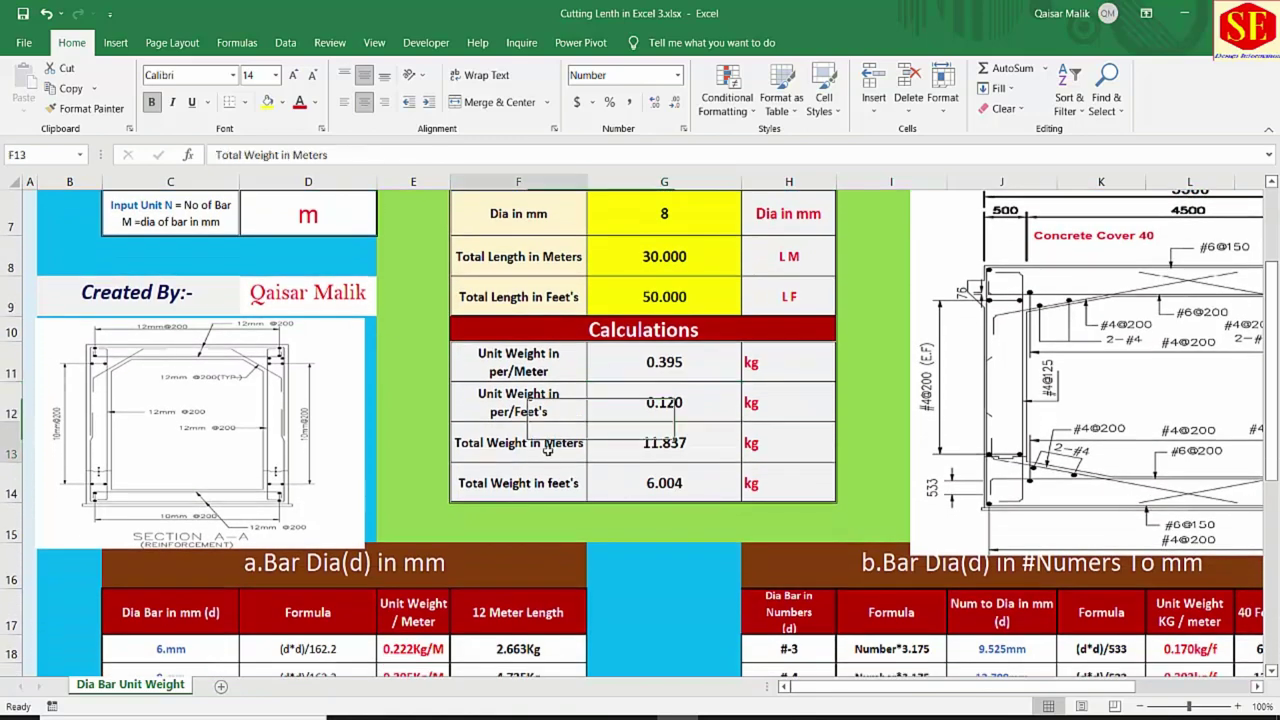
pyautogui.click(681, 250)
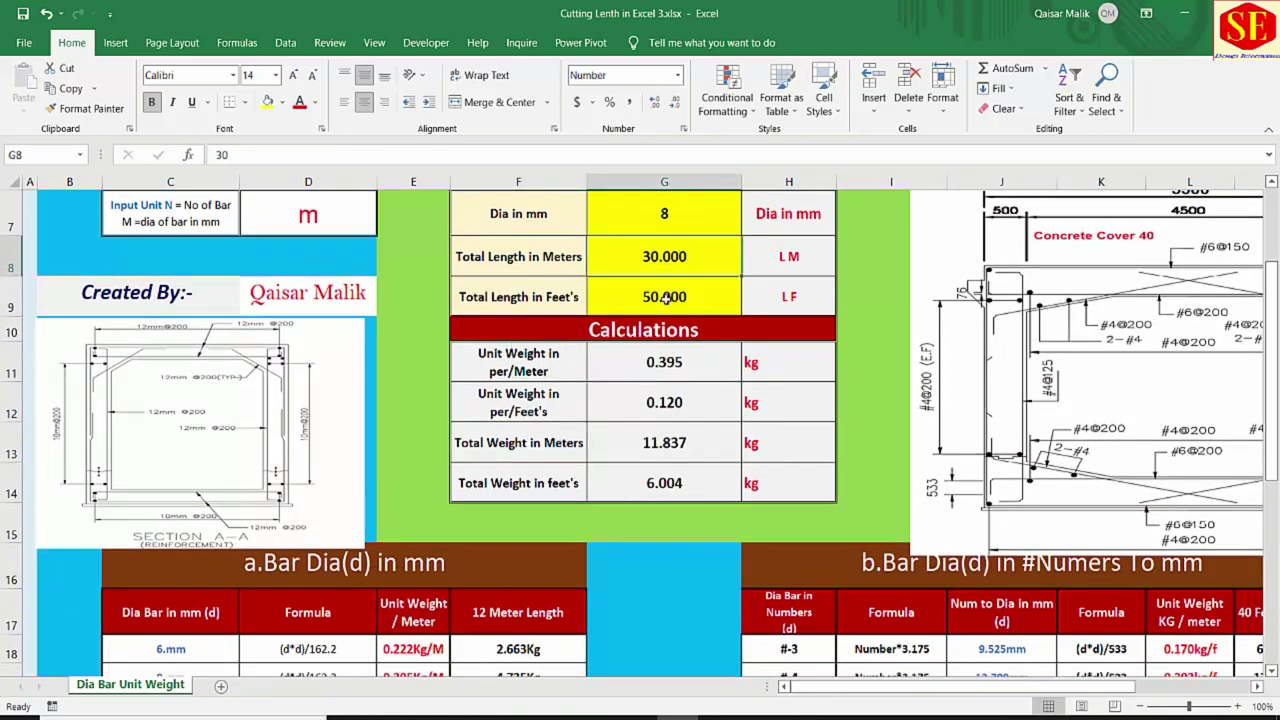
pyautogui.click(664, 441)
pyautogui.press('Down')
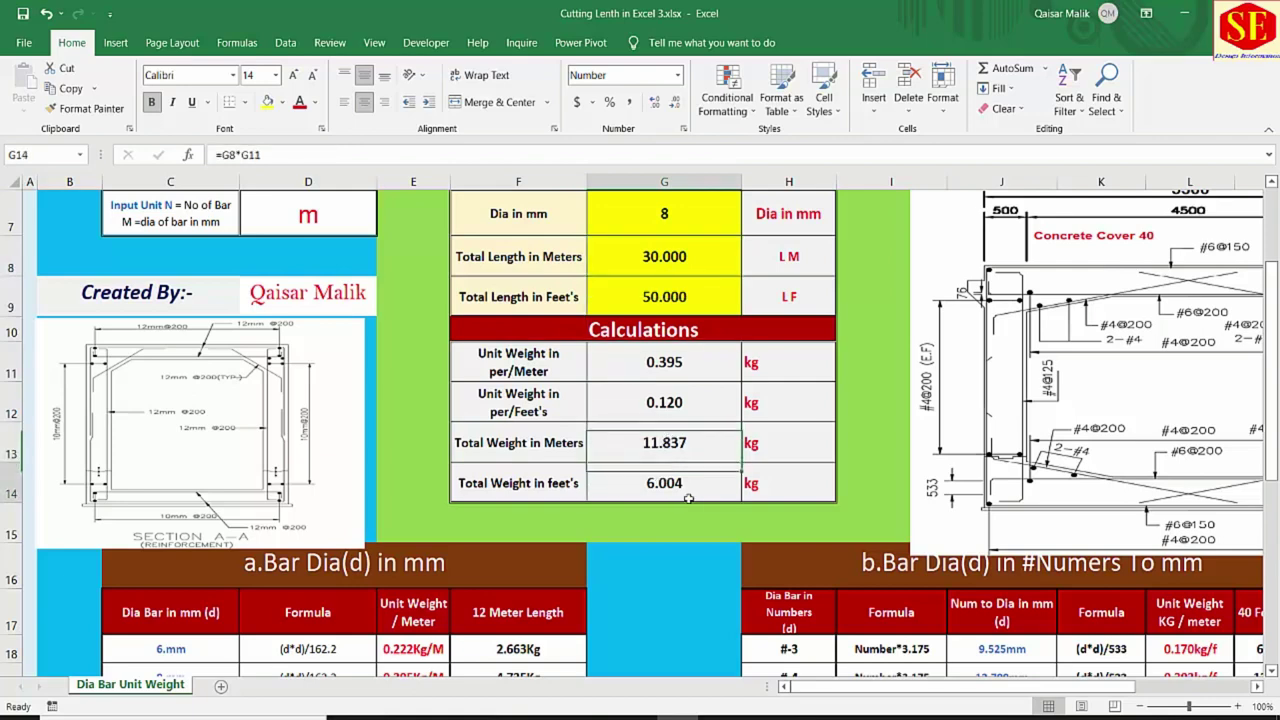
pyautogui.scroll(1, 600, 420)
# Switch the input unit in D7 to n and set bar number 6 in G7.
pyautogui.click(361, 336)
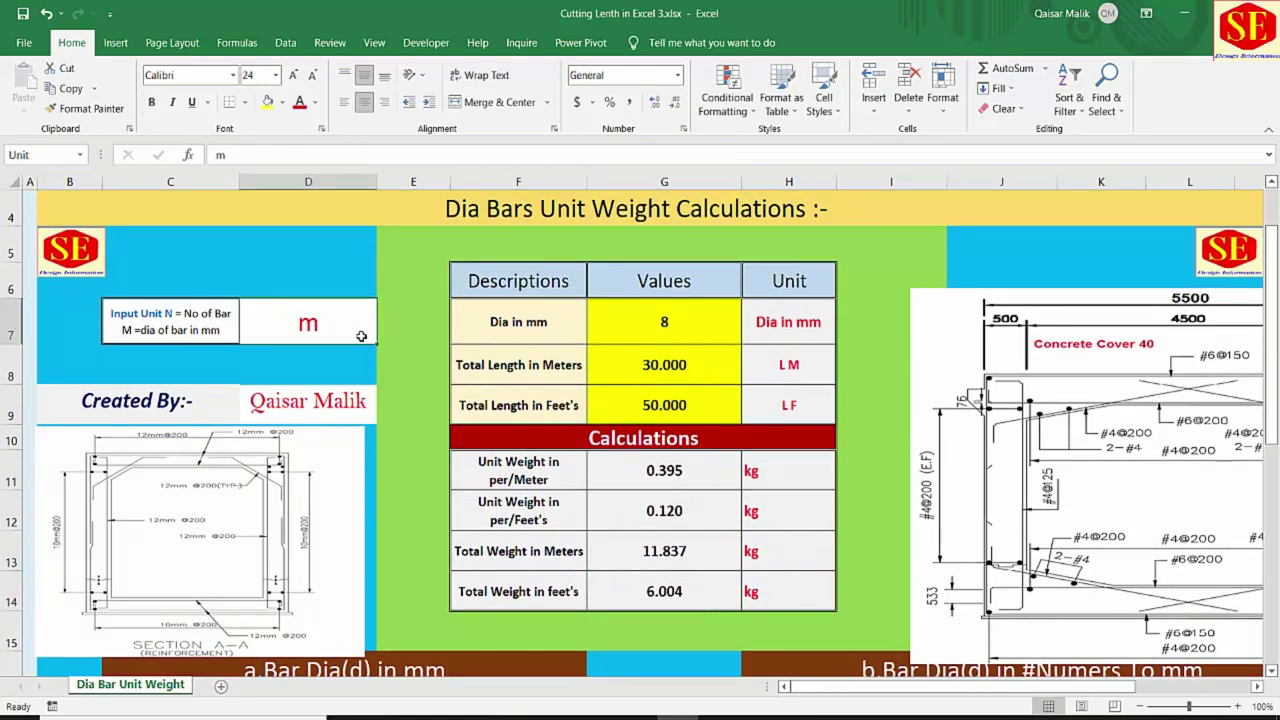
pyautogui.write('n')
pyautogui.press('Return')
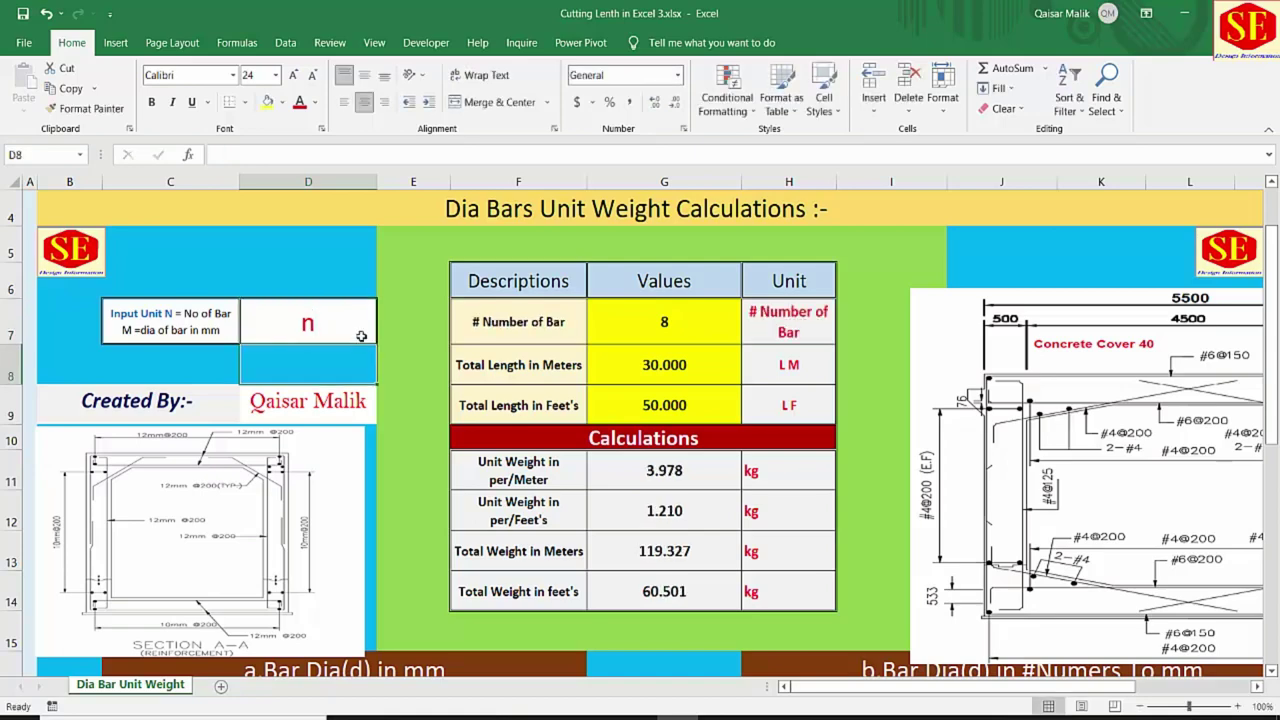
pyautogui.click(668, 318)
pyautogui.write('4')
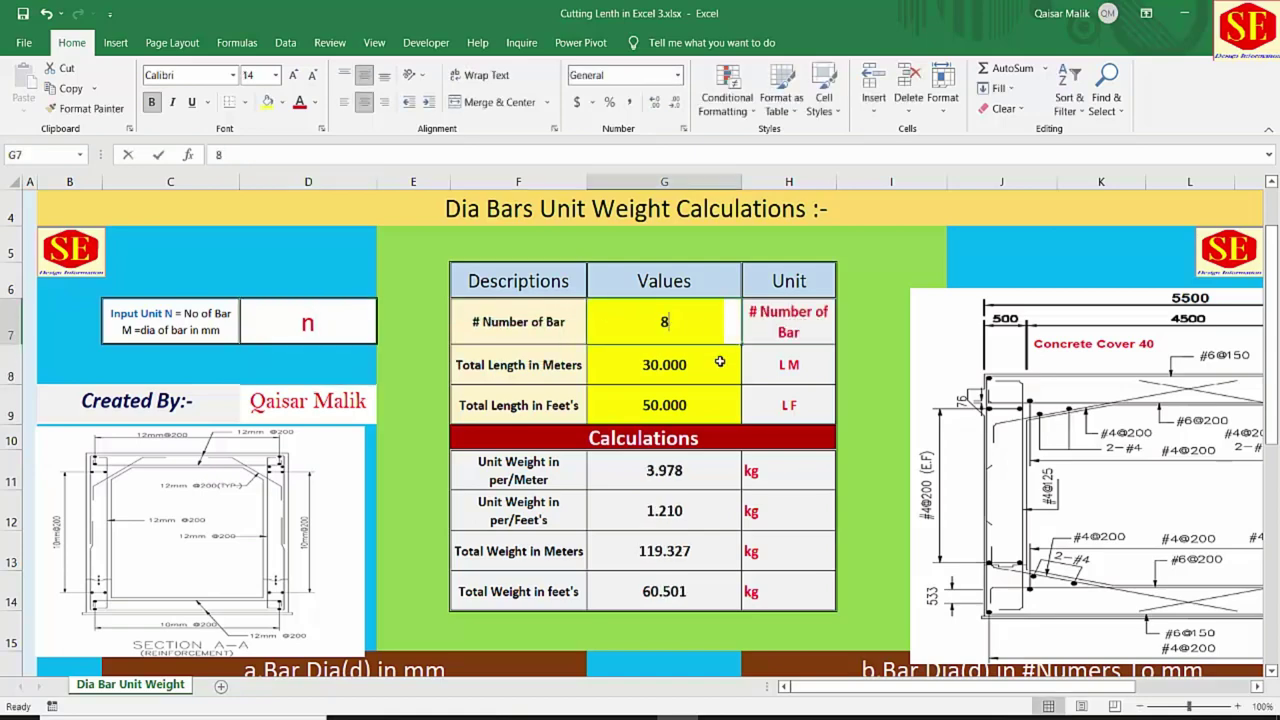
pyautogui.press('Return')
pyautogui.click(704, 321)
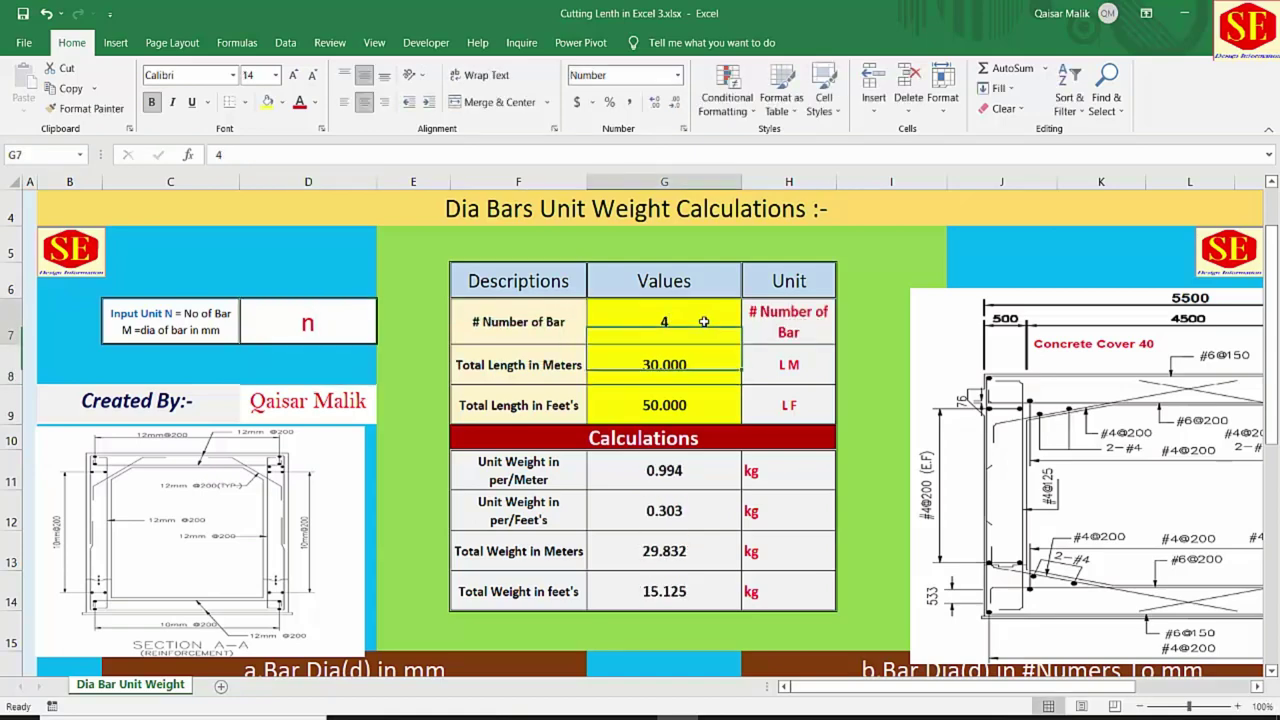
pyautogui.write('6')
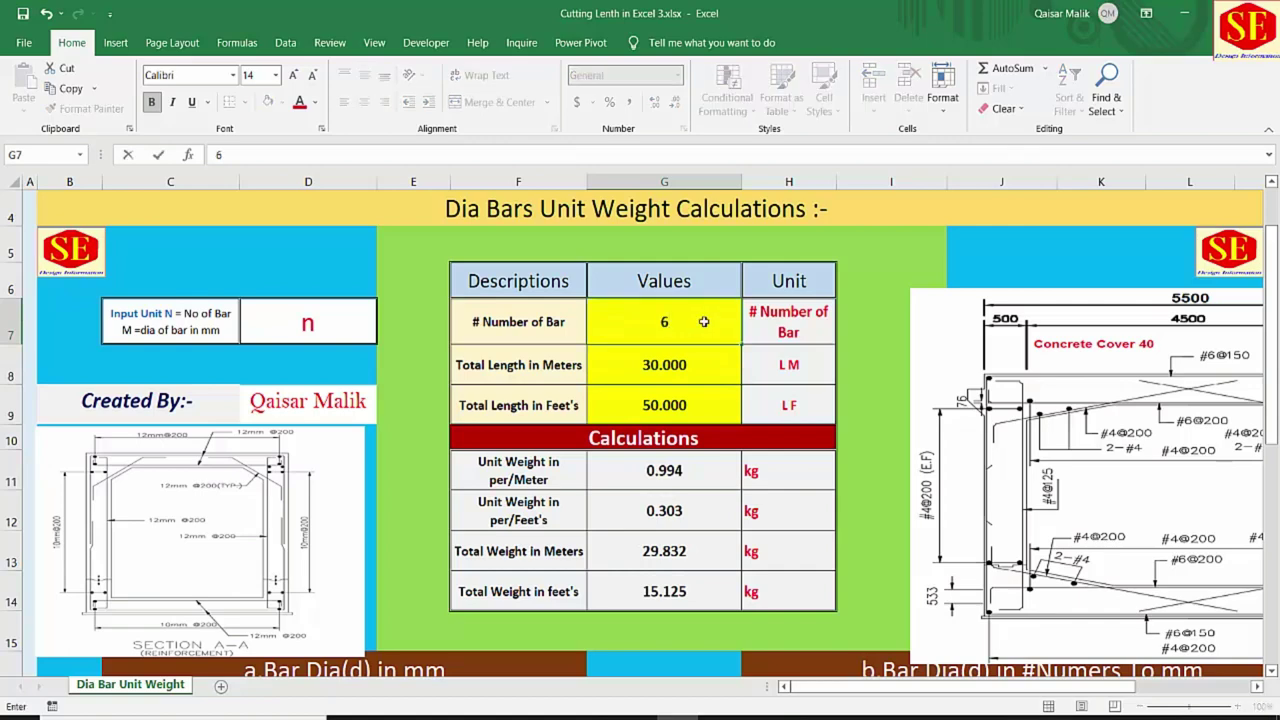
pyautogui.press('Return')
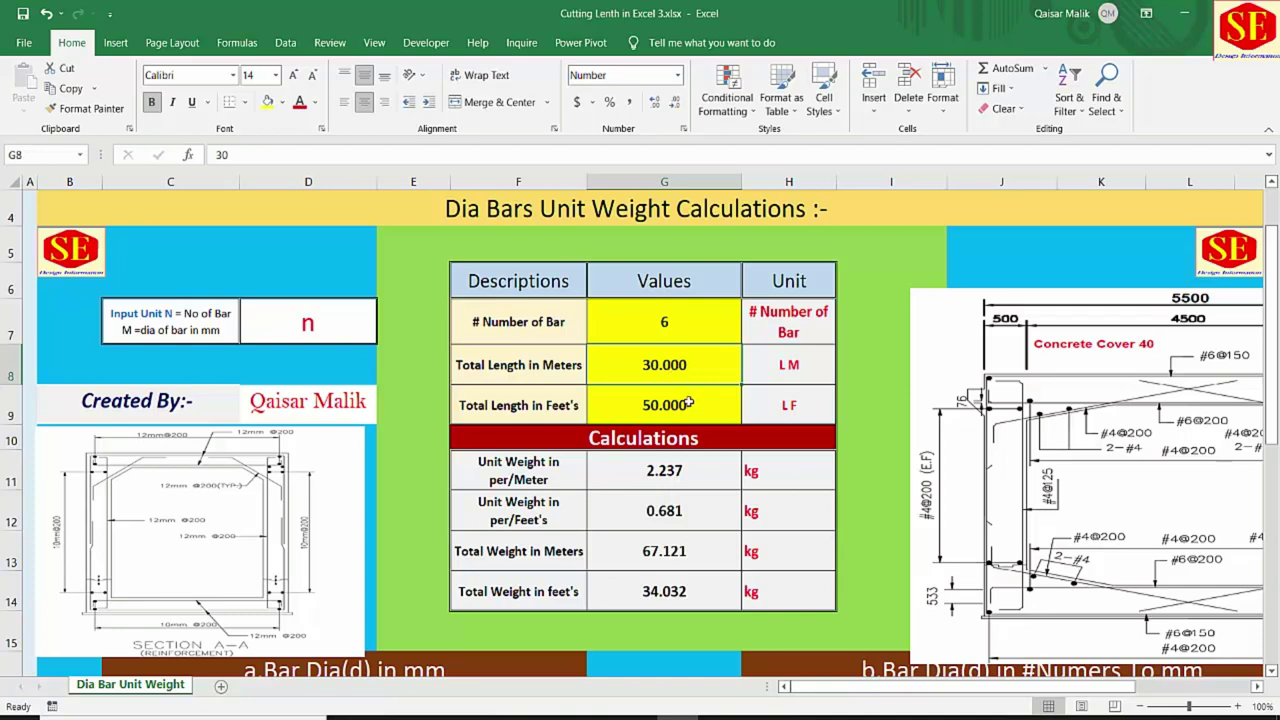
# Review the unit-weight and total-weight formulas in G11–G14 (2.237 kg/m, 67.121 kg, 34.032 kg).
pyautogui.click(670, 484)
pyautogui.click(675, 505)
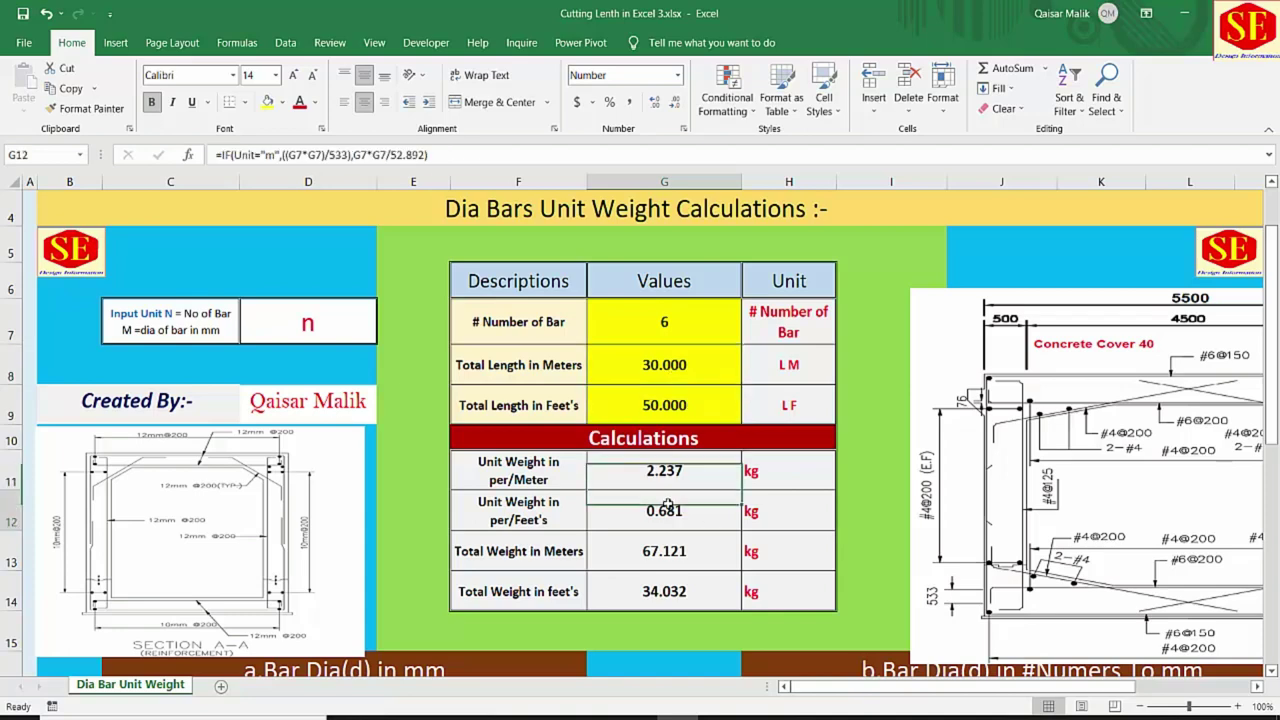
pyautogui.scroll(-1, 683, 513)
pyautogui.scroll(-2, 683, 513)
pyautogui.click(650, 316)
pyautogui.click(680, 357)
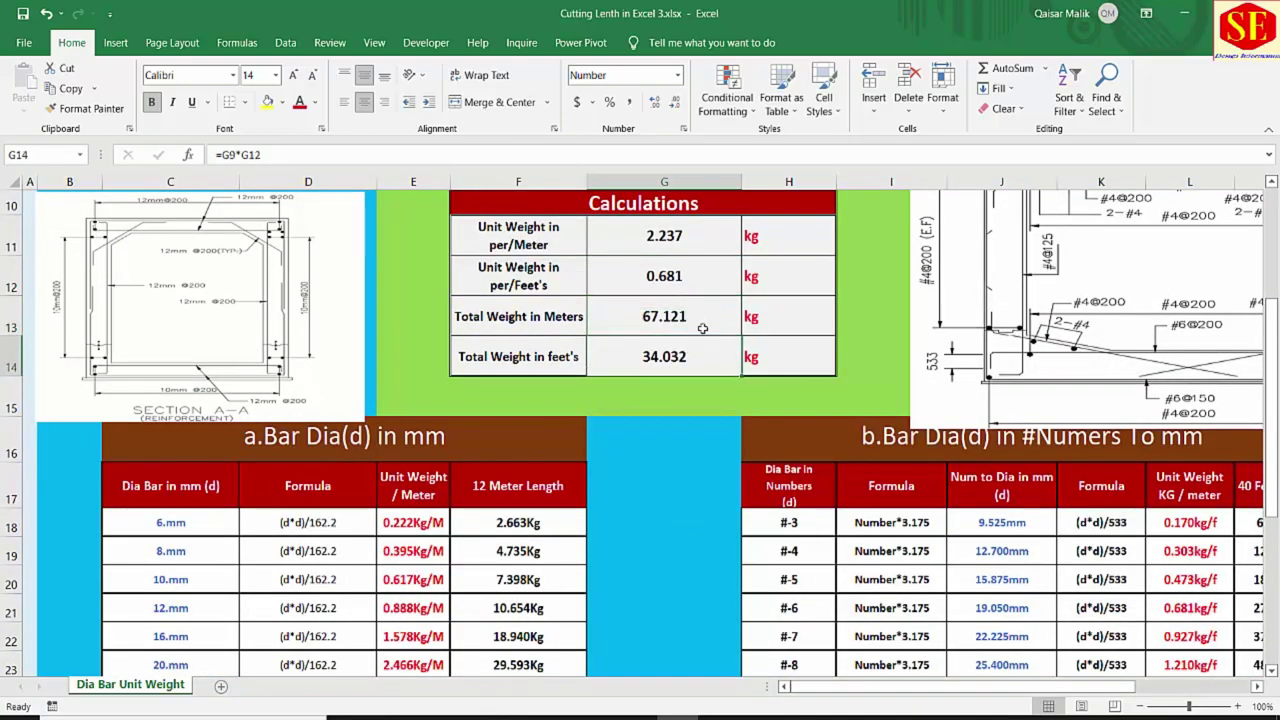
pyautogui.scroll(-1, 704, 330)
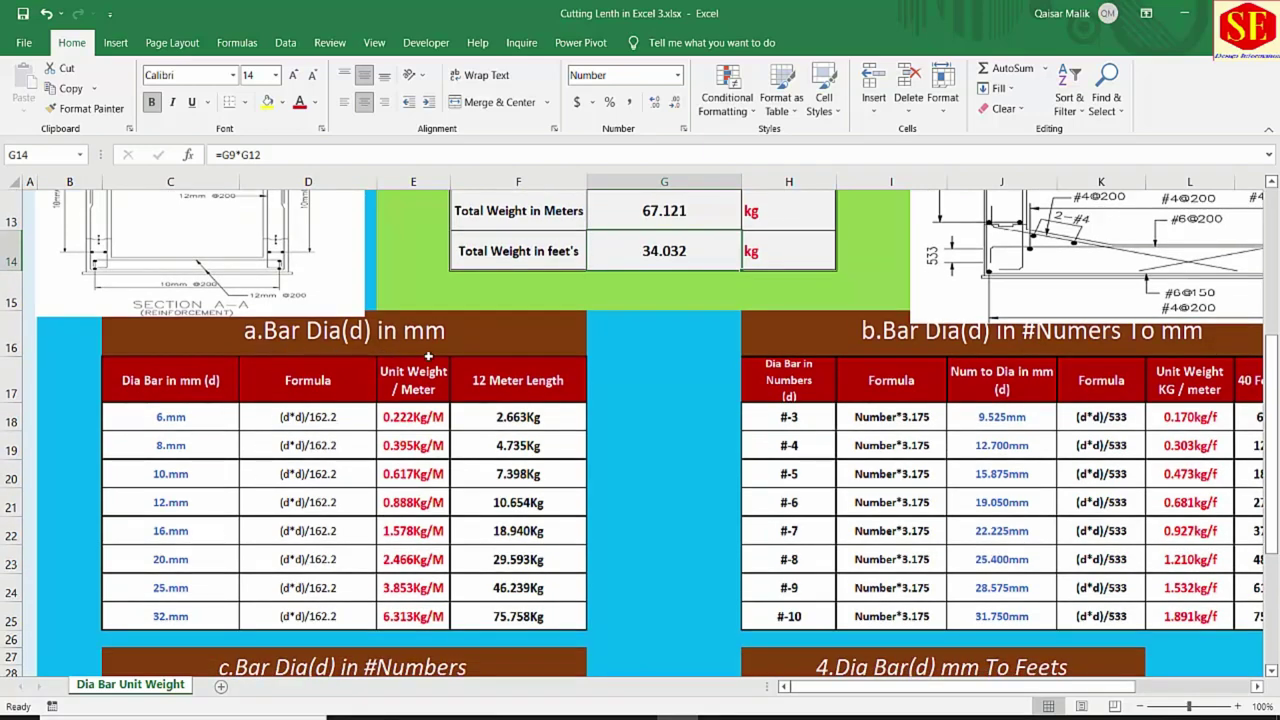
pyautogui.click(210, 422)
pyautogui.click(206, 446)
pyautogui.click(203, 478)
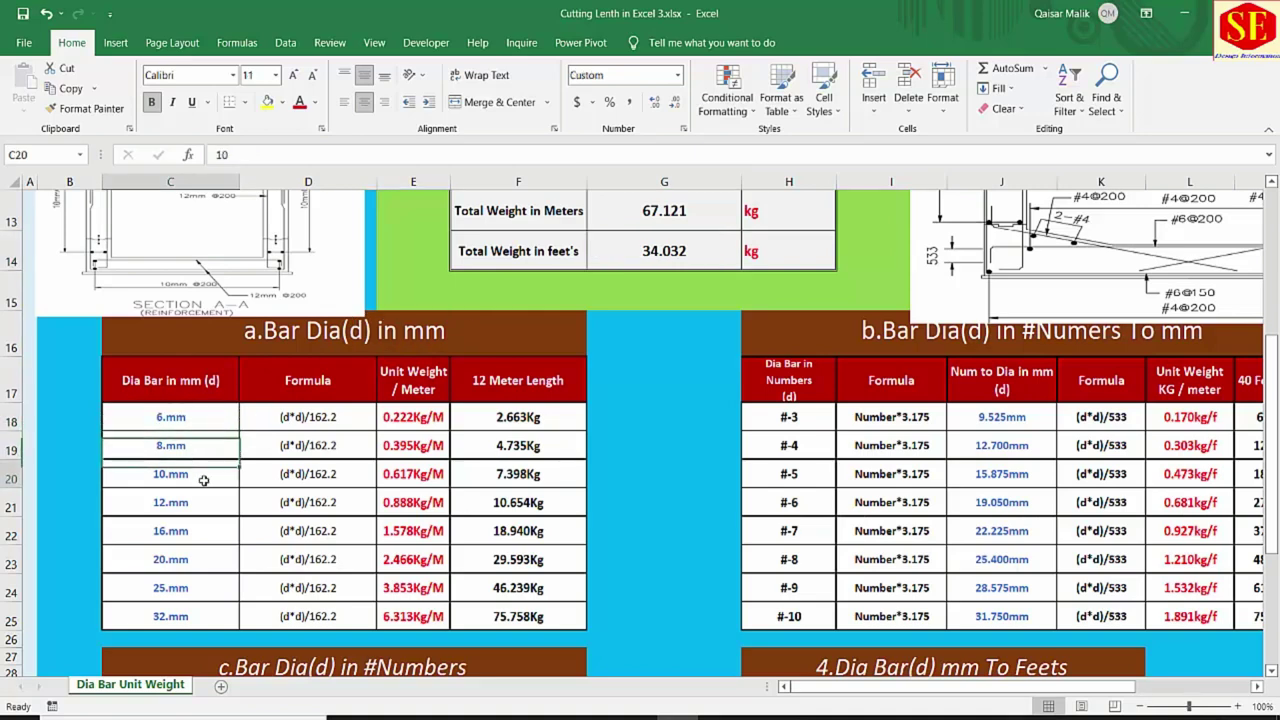
pyautogui.click(192, 503)
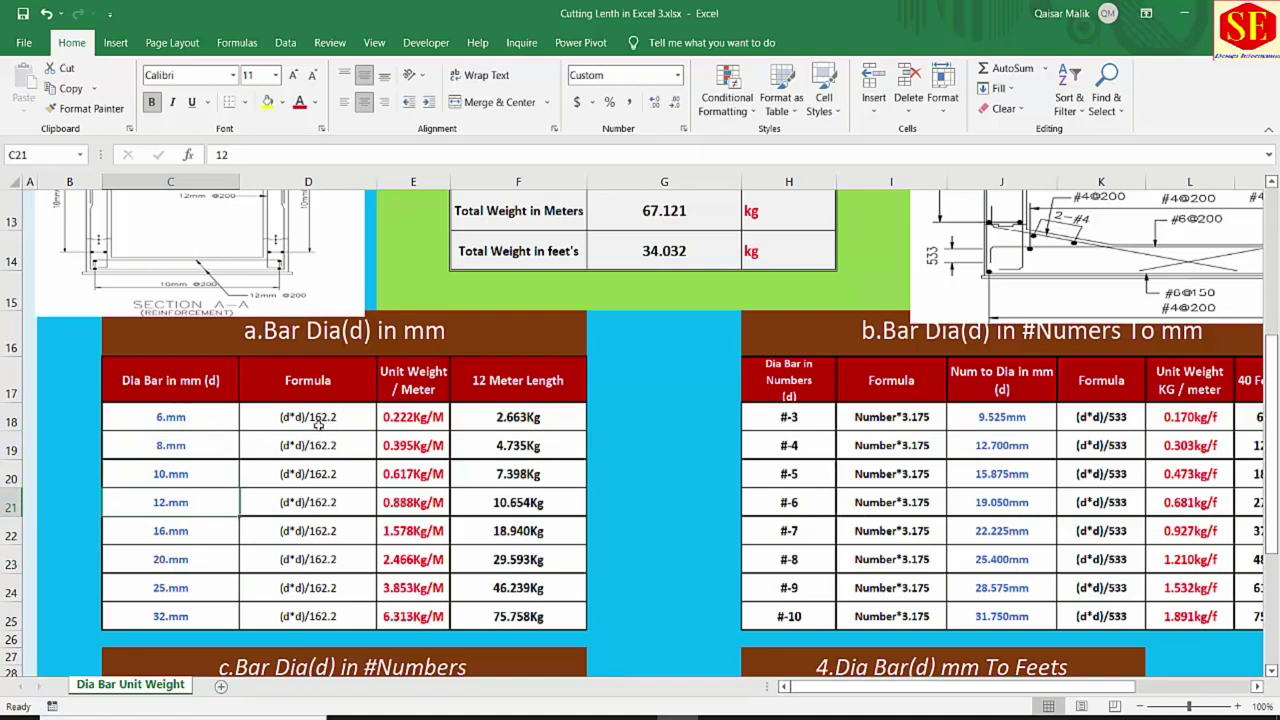
pyautogui.click(405, 418)
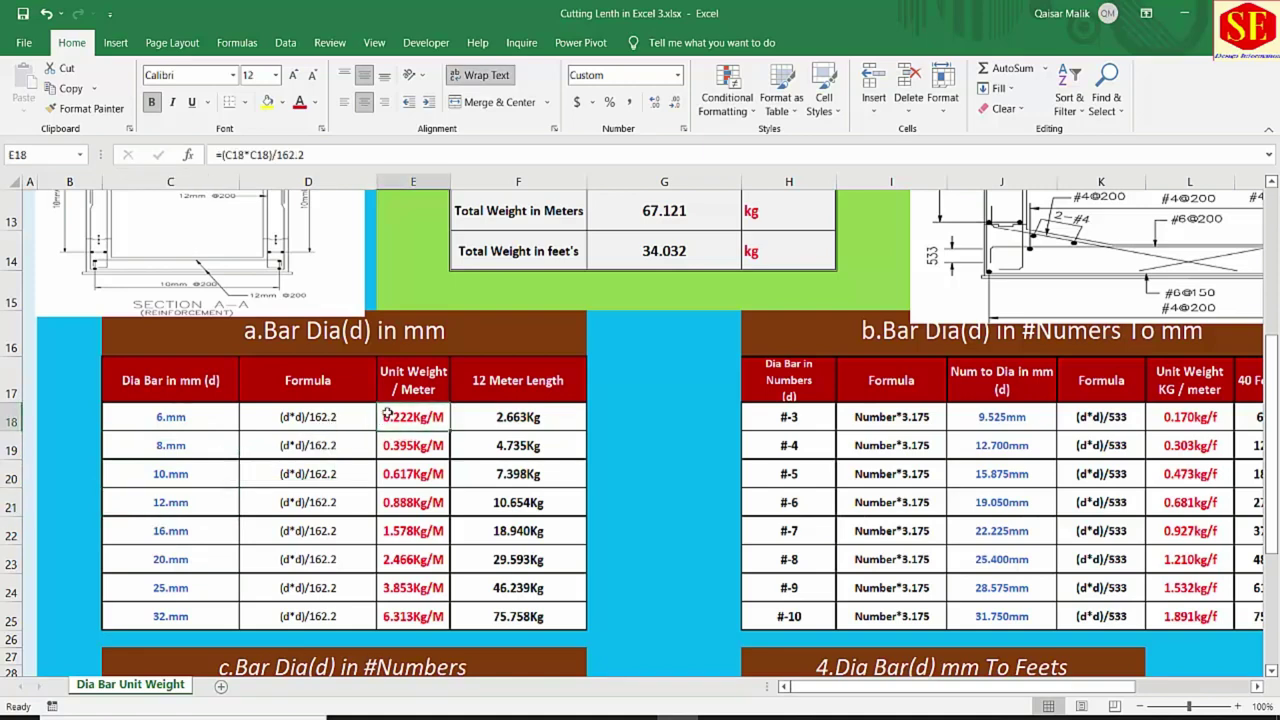
pyautogui.click(530, 386)
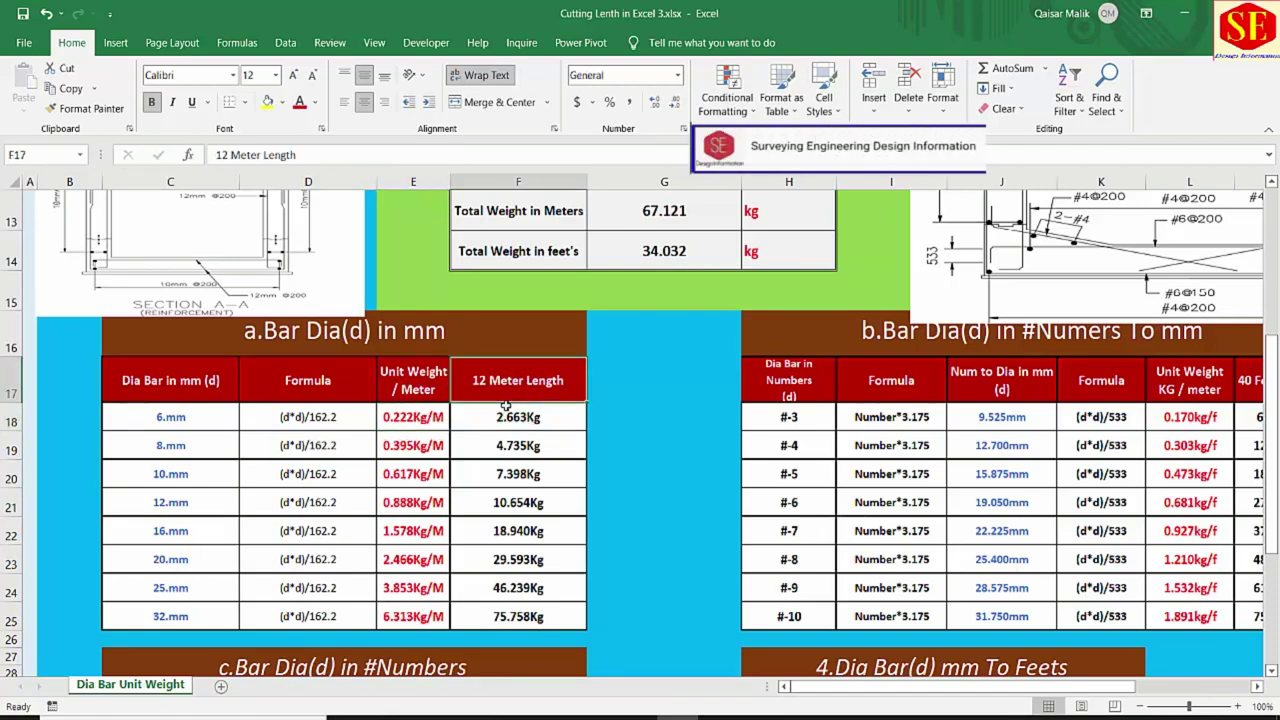
pyautogui.click(525, 418)
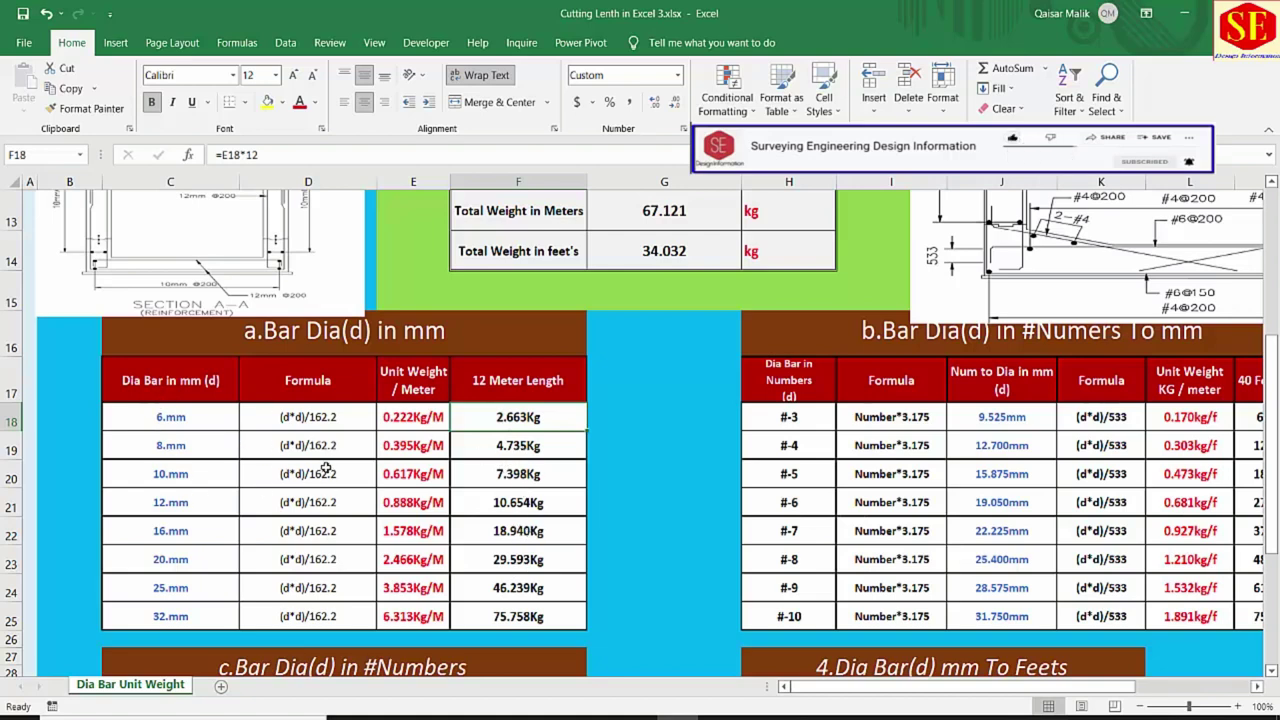
pyautogui.click(162, 420)
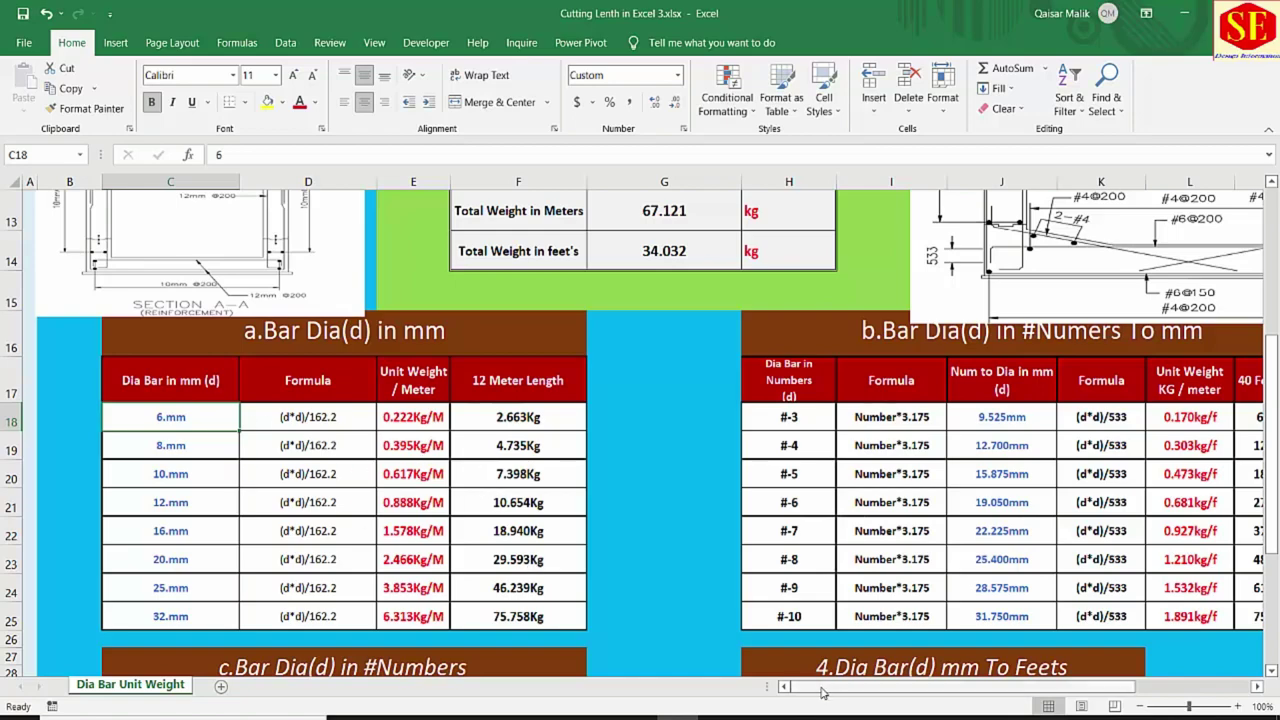
# Shorten the rebar section drawing so it clears the #Numbers To mm table heading.
pyautogui.moveTo(849, 688); pyautogui.dragTo(952, 690)
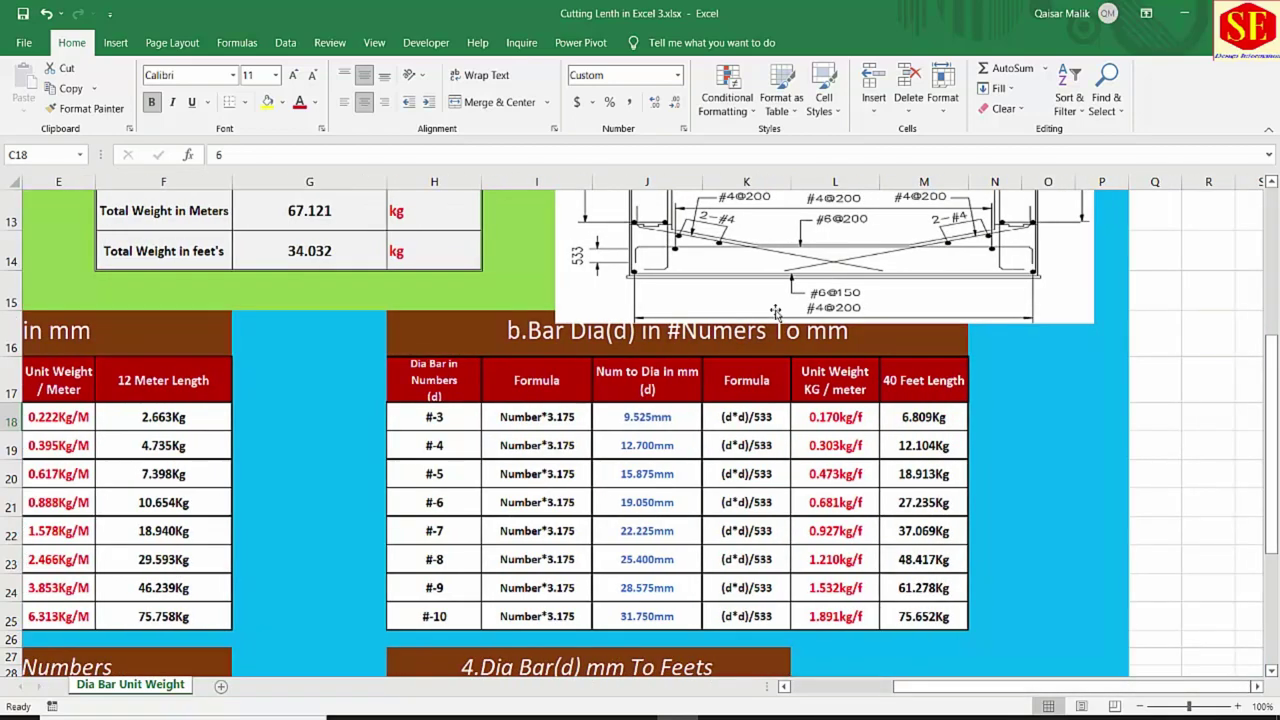
pyautogui.click(782, 312)
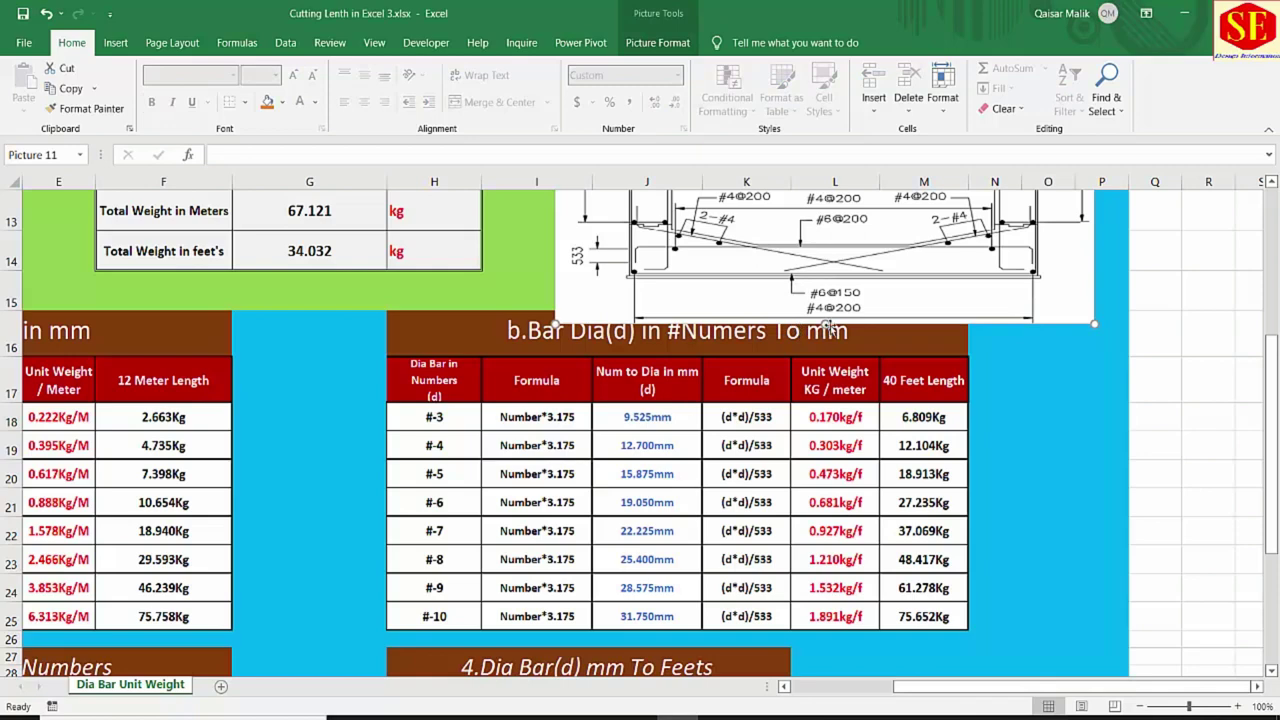
pyautogui.moveTo(826, 322); pyautogui.dragTo(826, 282)
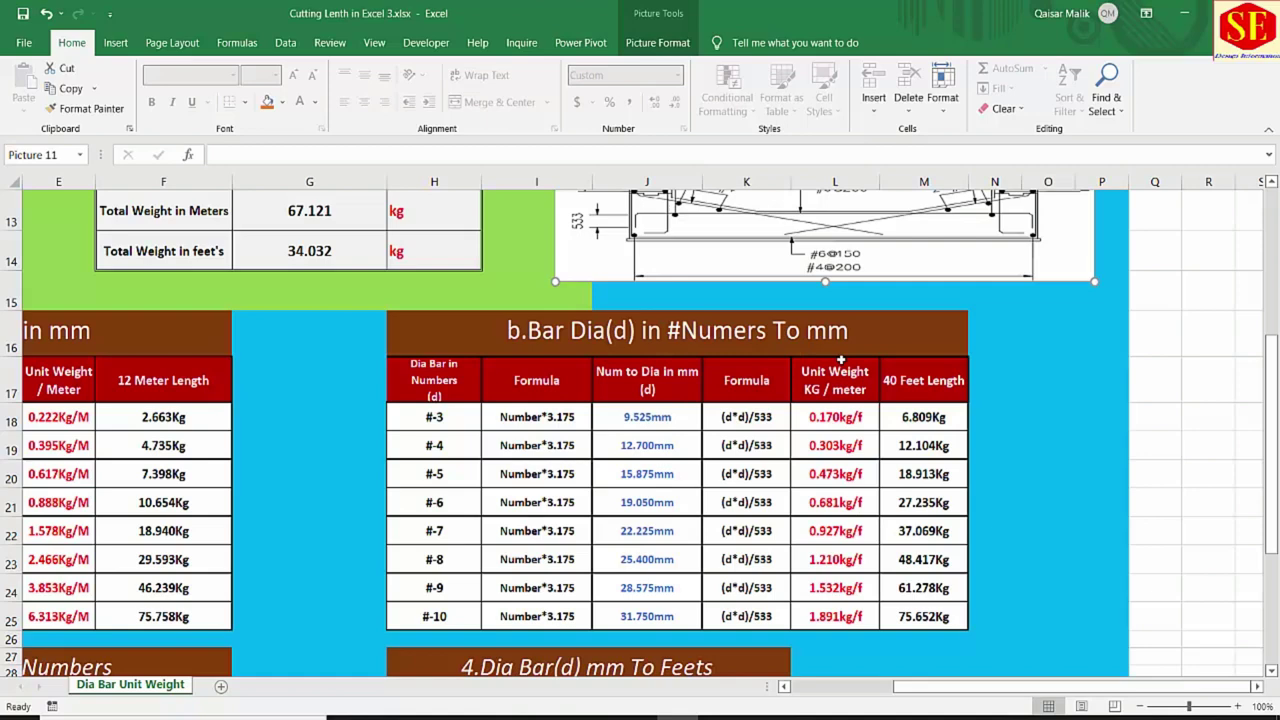
# Check the #-3 to #-6 bar number entries in the conversion table.
pyautogui.click(450, 428)
pyautogui.click(446, 445)
pyautogui.click(438, 474)
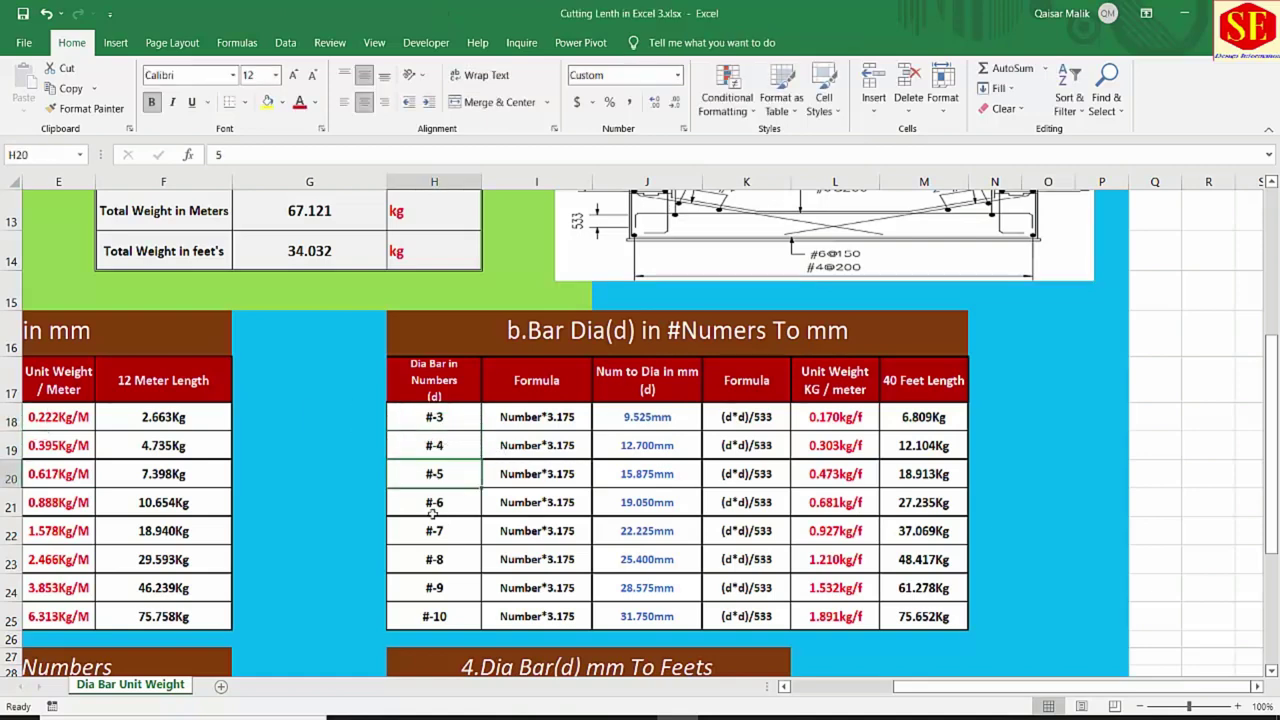
pyautogui.click(432, 510)
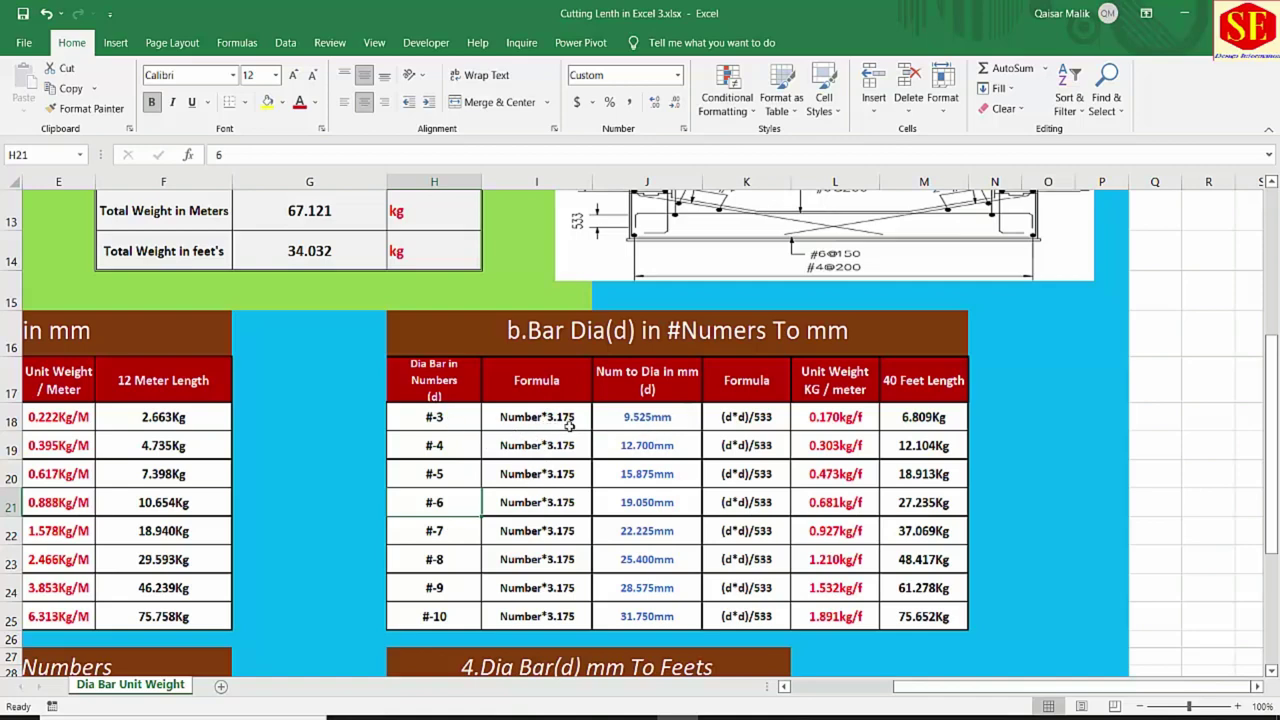
# Inspect the Number*3.175 mm conversion formulas for bars #-3 through #-7.
pyautogui.click(675, 417)
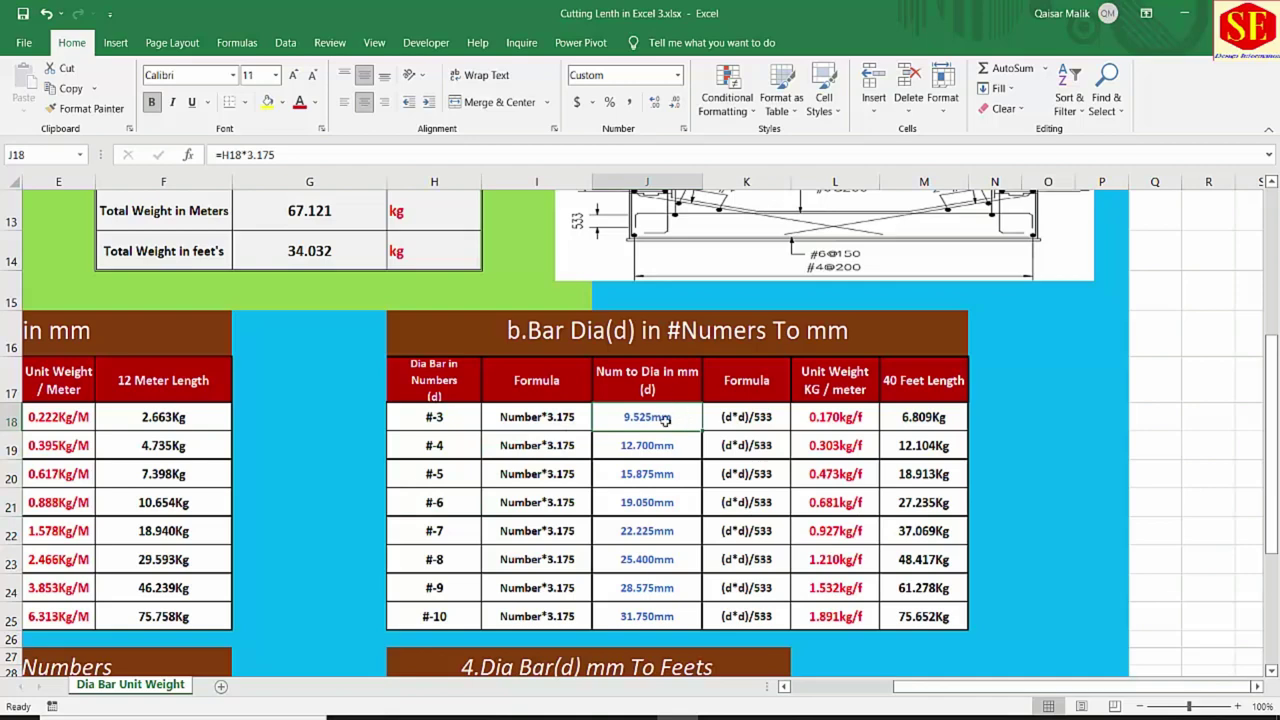
pyautogui.click(430, 410)
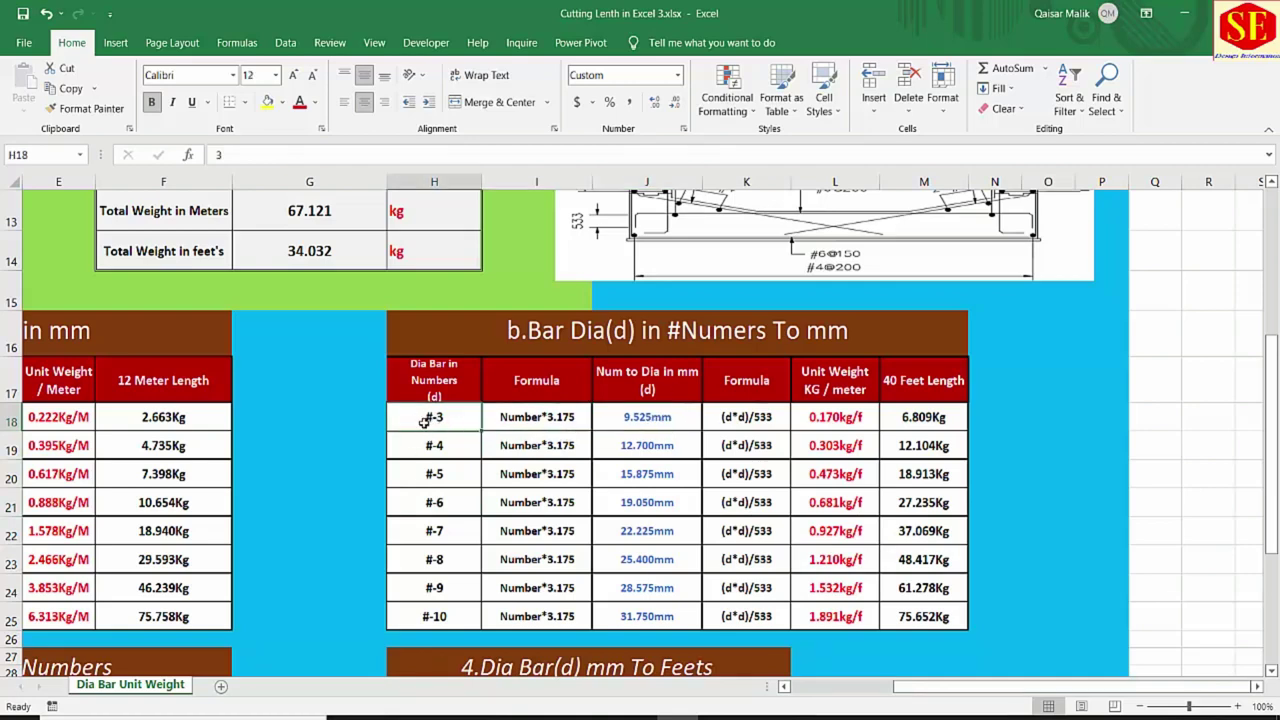
pyautogui.click(672, 422)
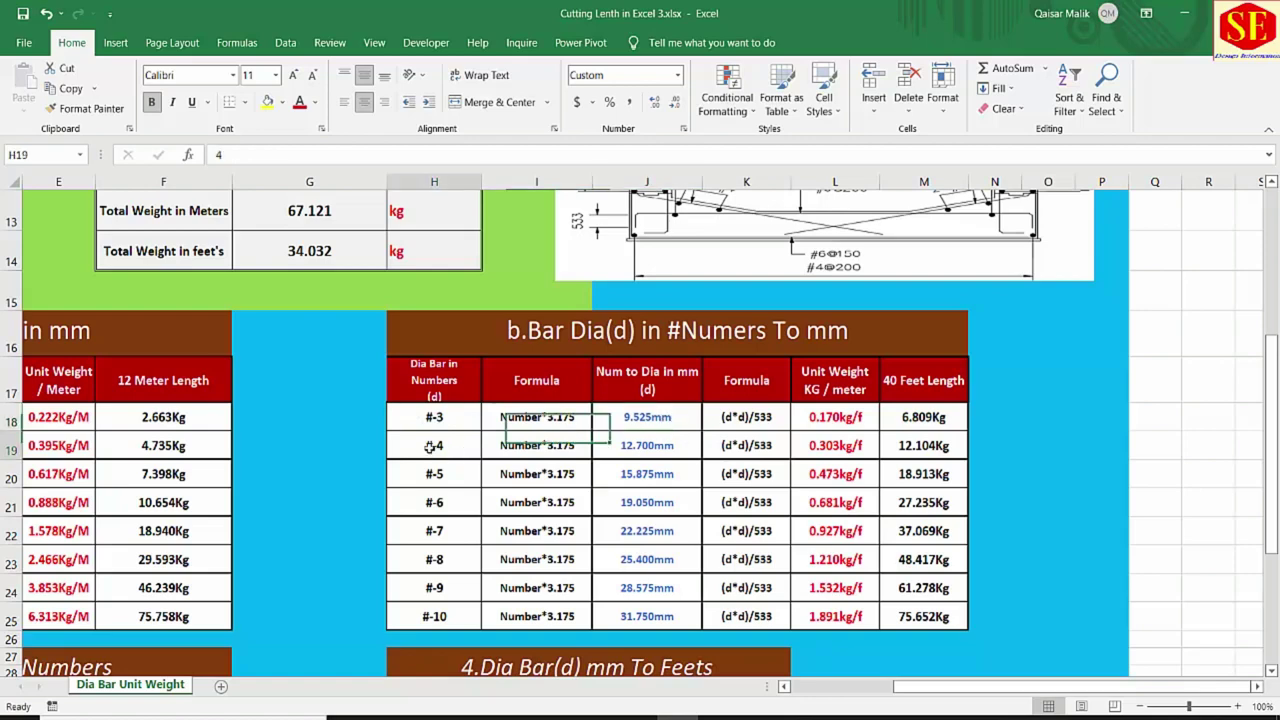
pyautogui.click(651, 451)
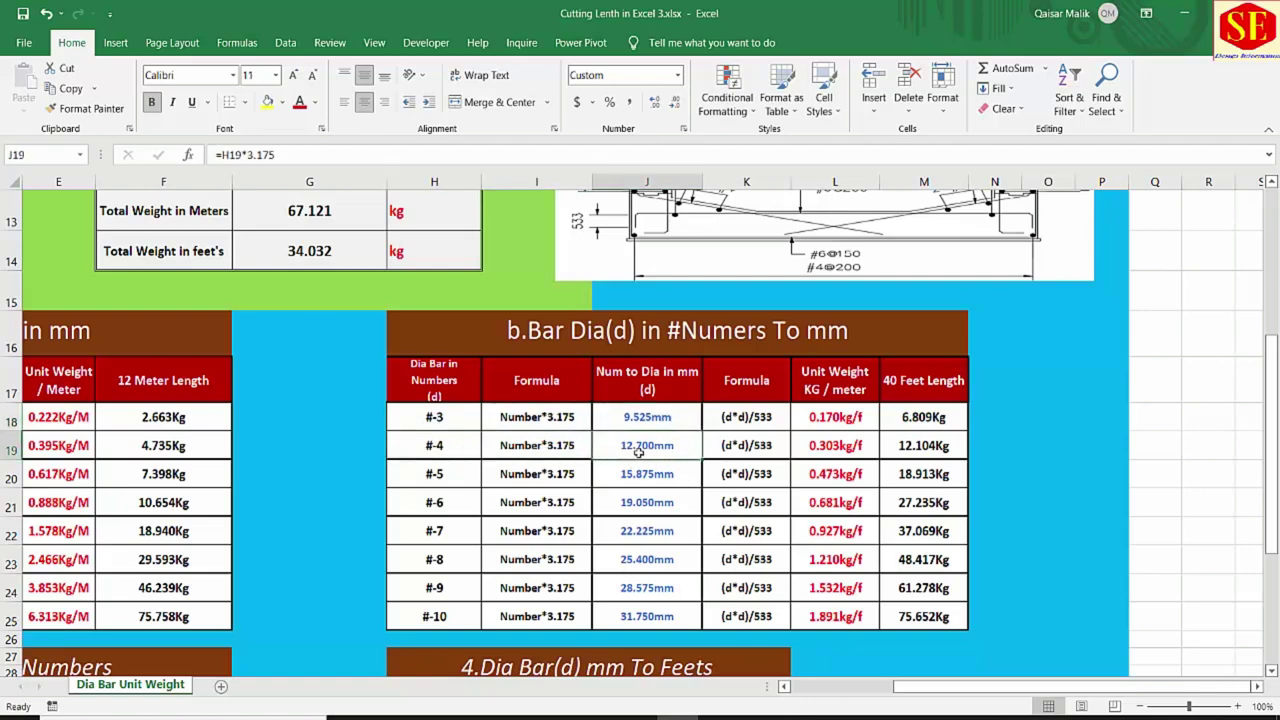
pyautogui.click(454, 483)
pyautogui.click(456, 532)
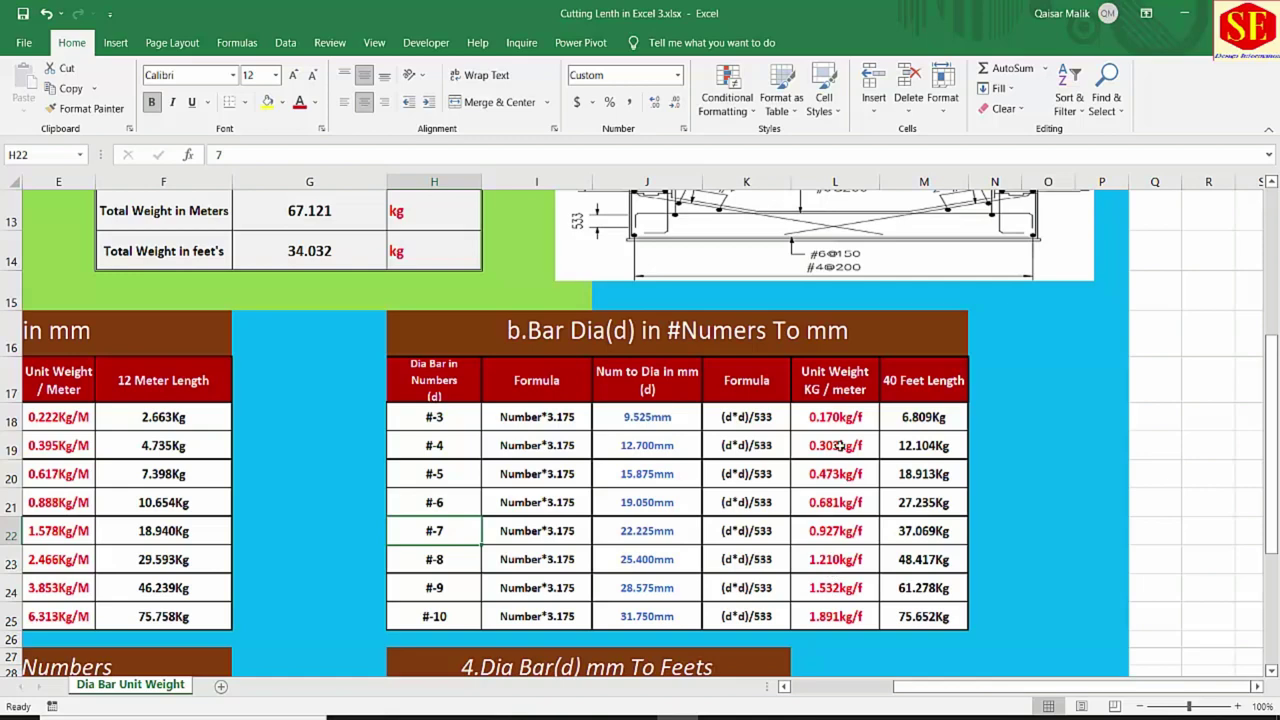
# Check the 40 Feet Length weight formula, then bring rows 25–37 into view.
pyautogui.click(924, 380)
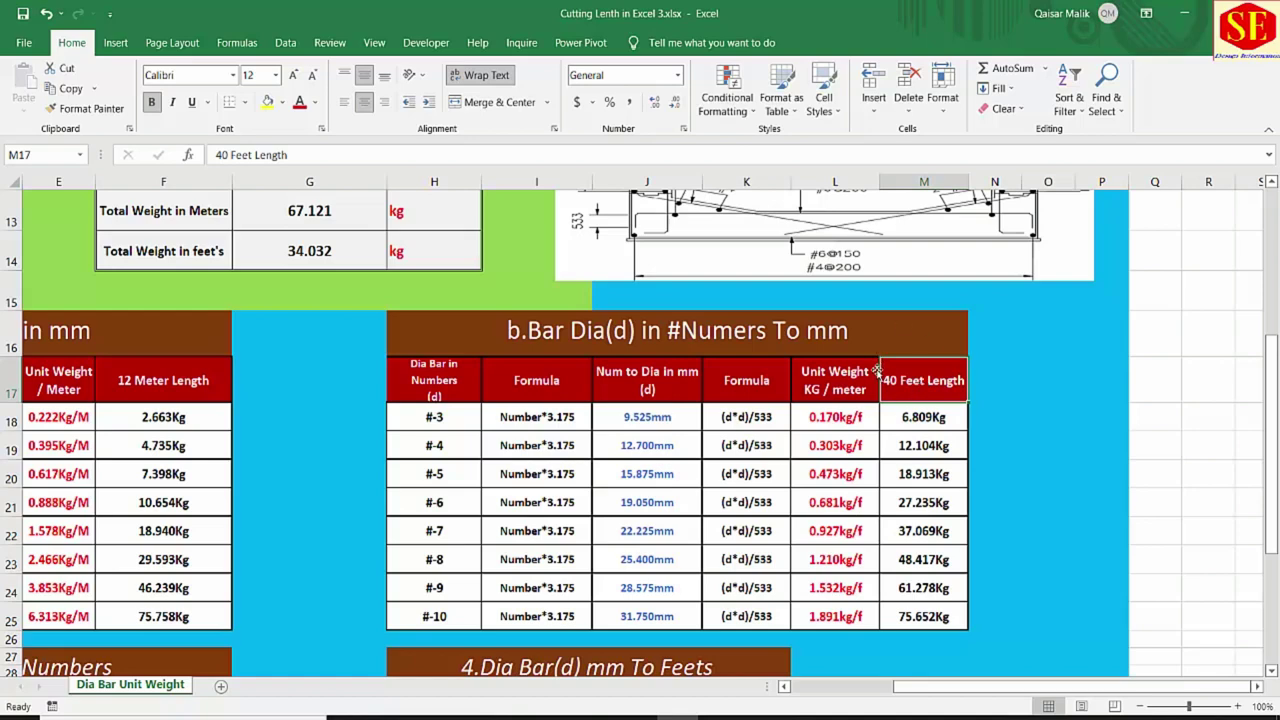
pyautogui.click(918, 420)
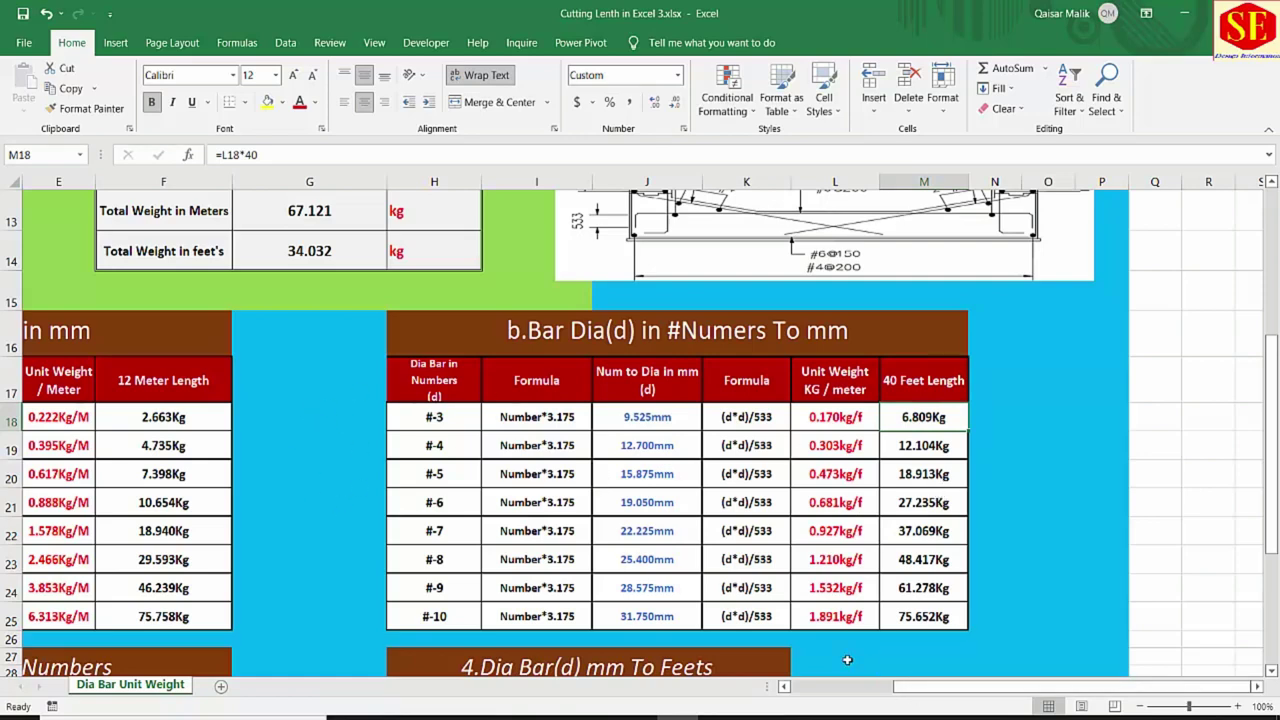
pyautogui.click(434, 420)
pyautogui.click(557, 424)
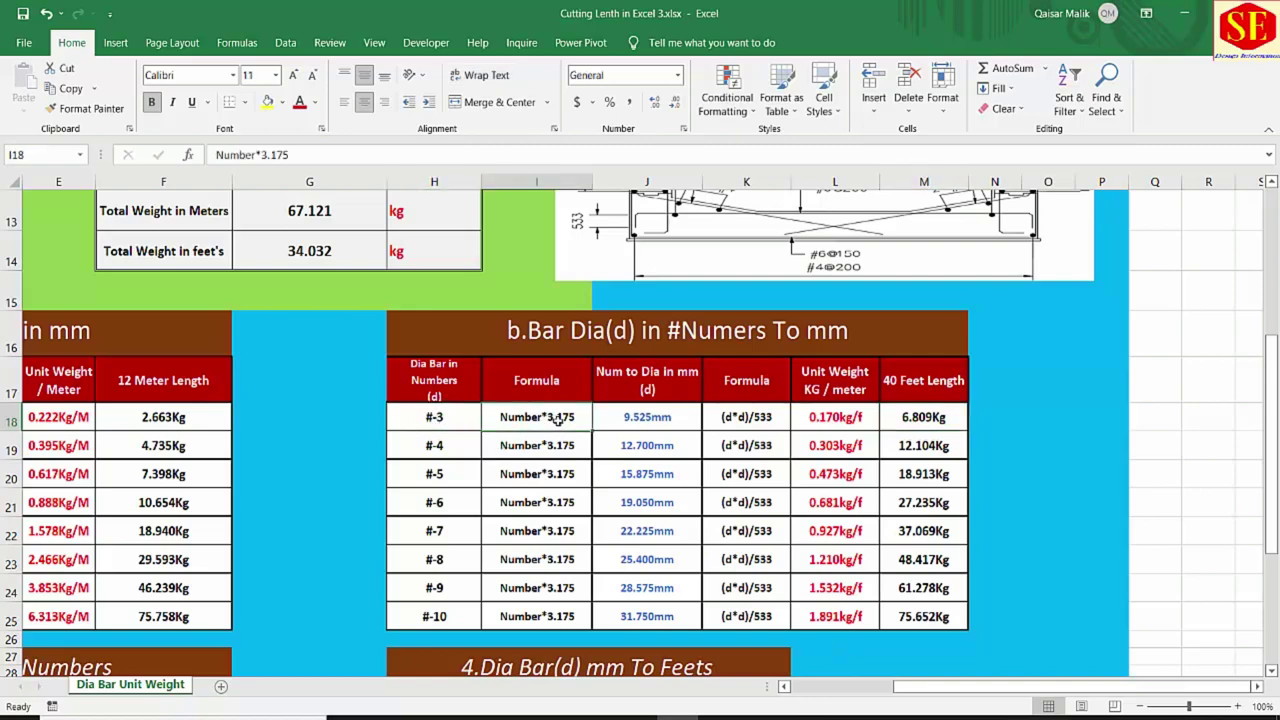
pyautogui.click(677, 424)
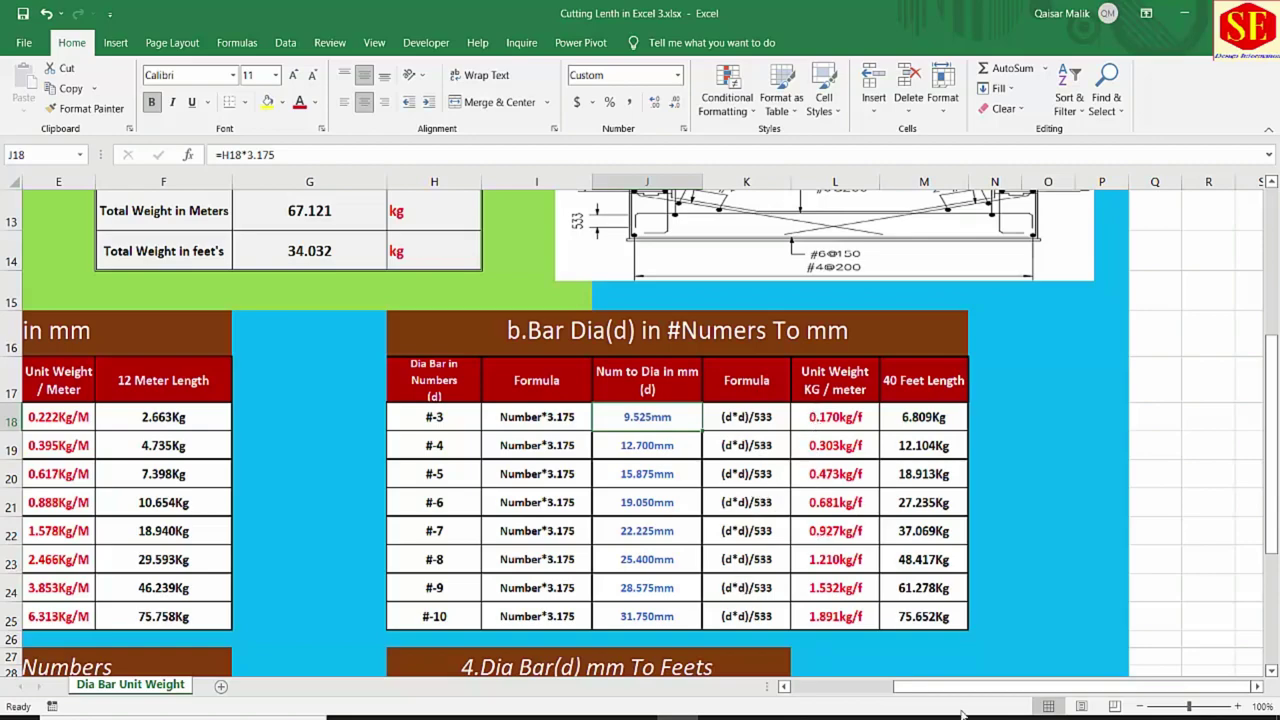
pyautogui.hscroll(-3, 965, 691)
pyautogui.scroll(-4, 291, 305)
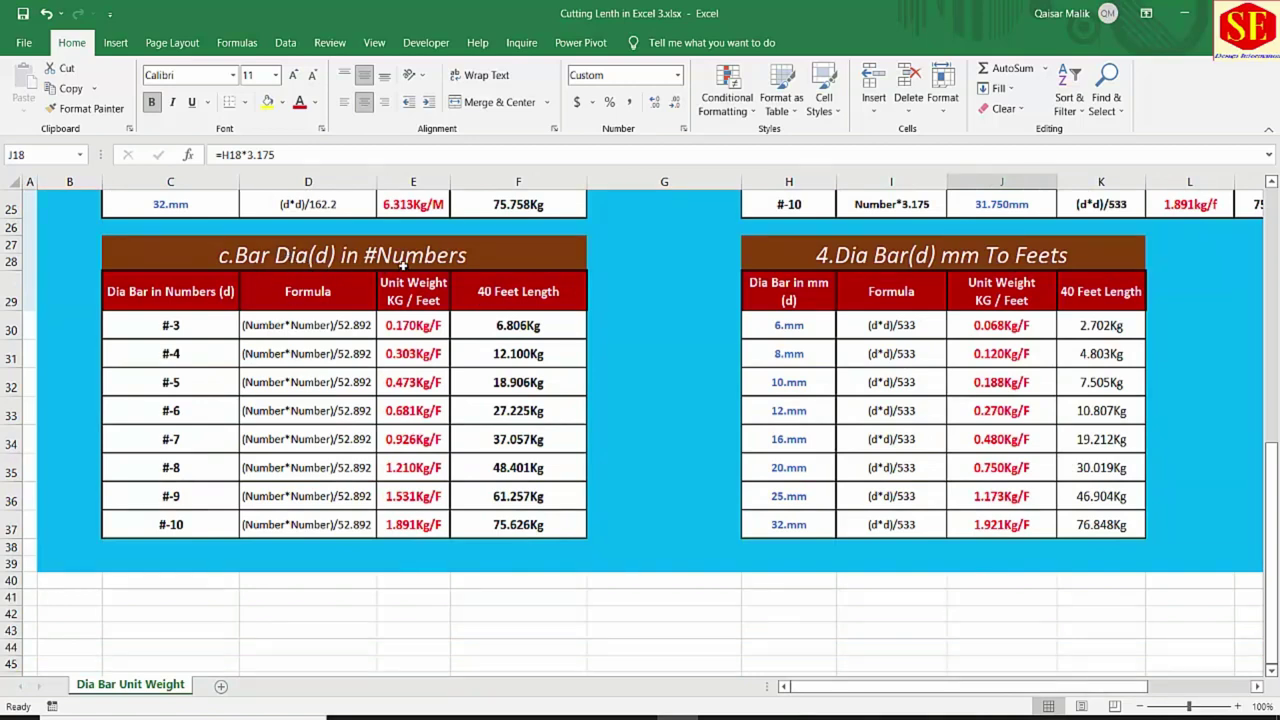
pyautogui.click(190, 330)
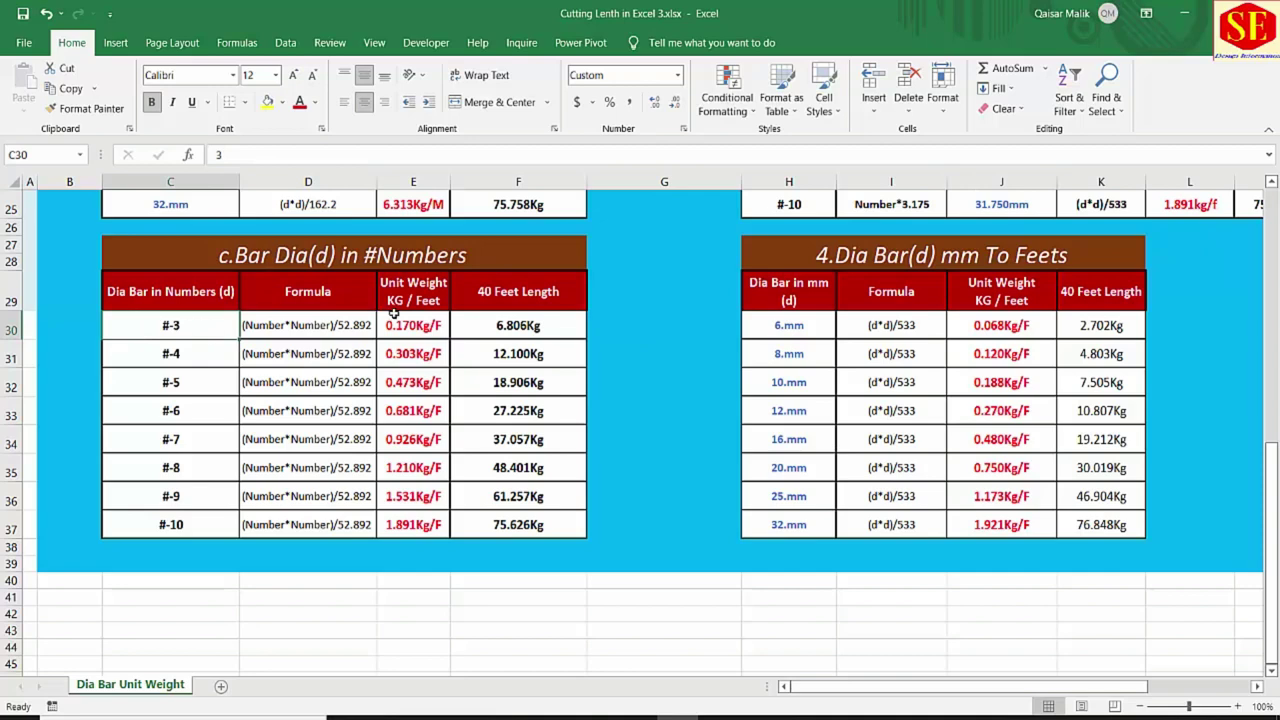
pyautogui.click(434, 324)
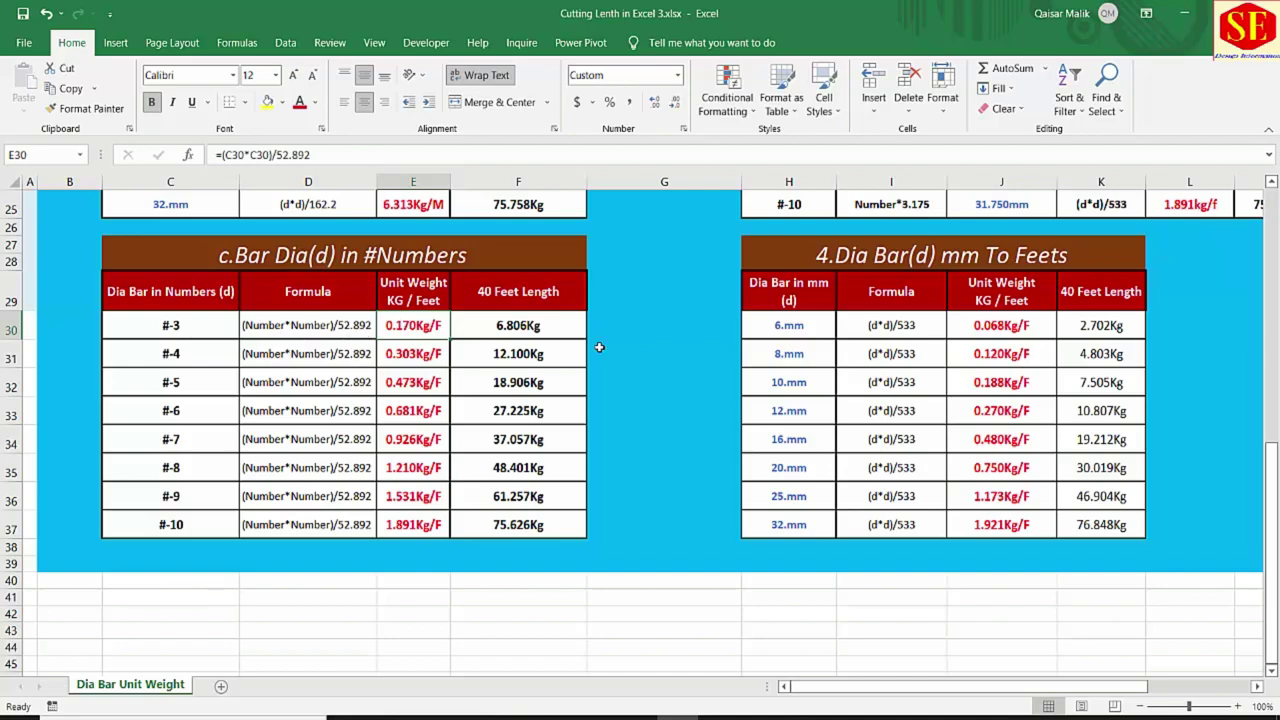
pyautogui.scroll(2, 597, 343)
pyautogui.scroll(-1, 429, 460)
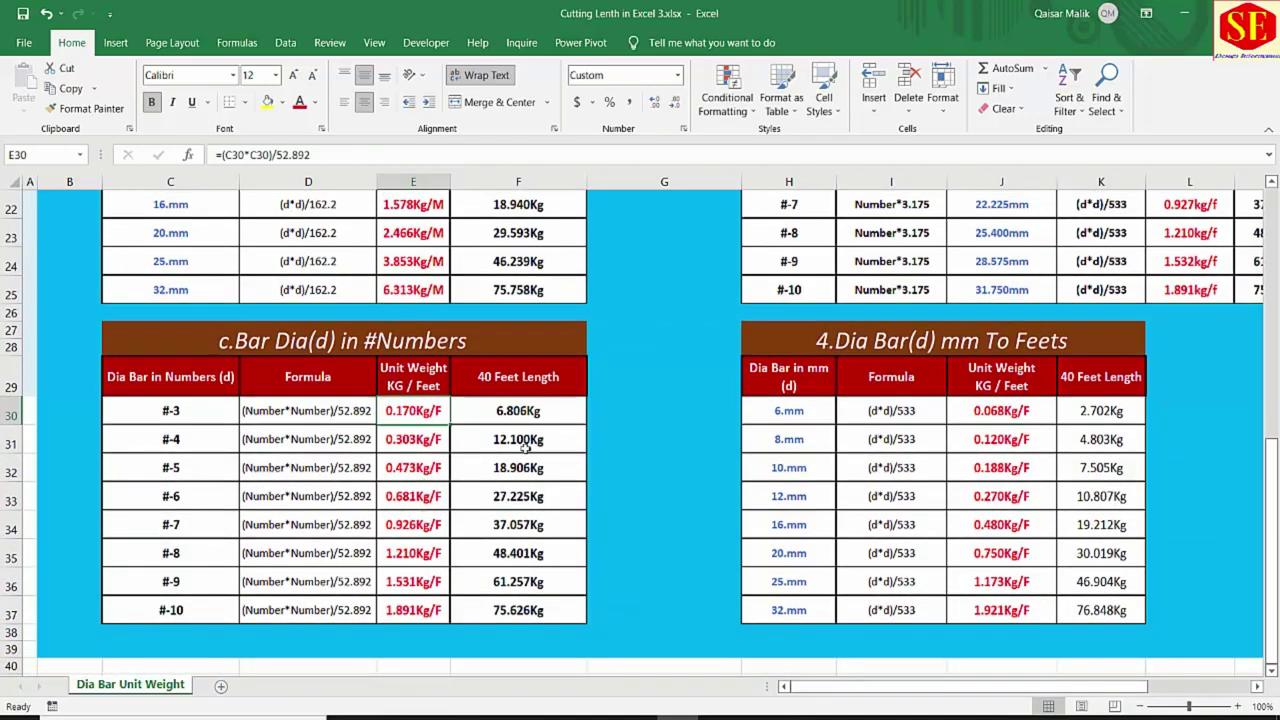
pyautogui.click(535, 378)
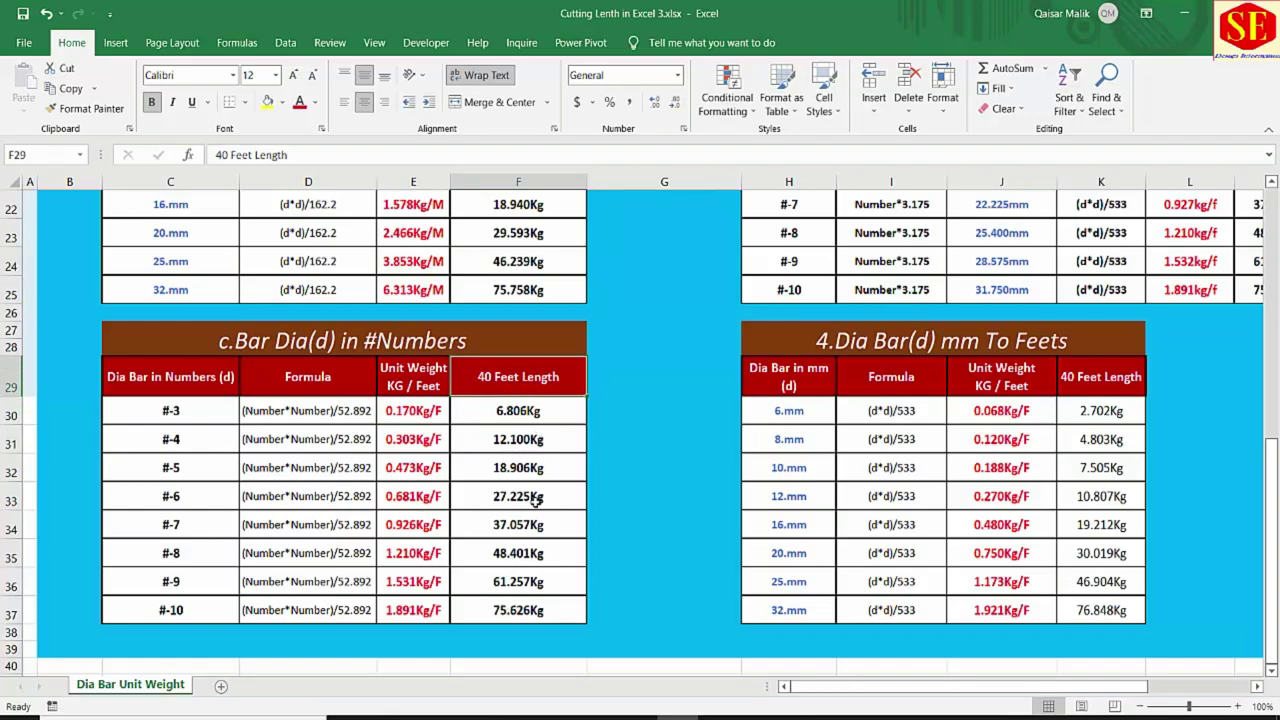
pyautogui.scroll(1, 620, 510)
pyautogui.scroll(1, 760, 495)
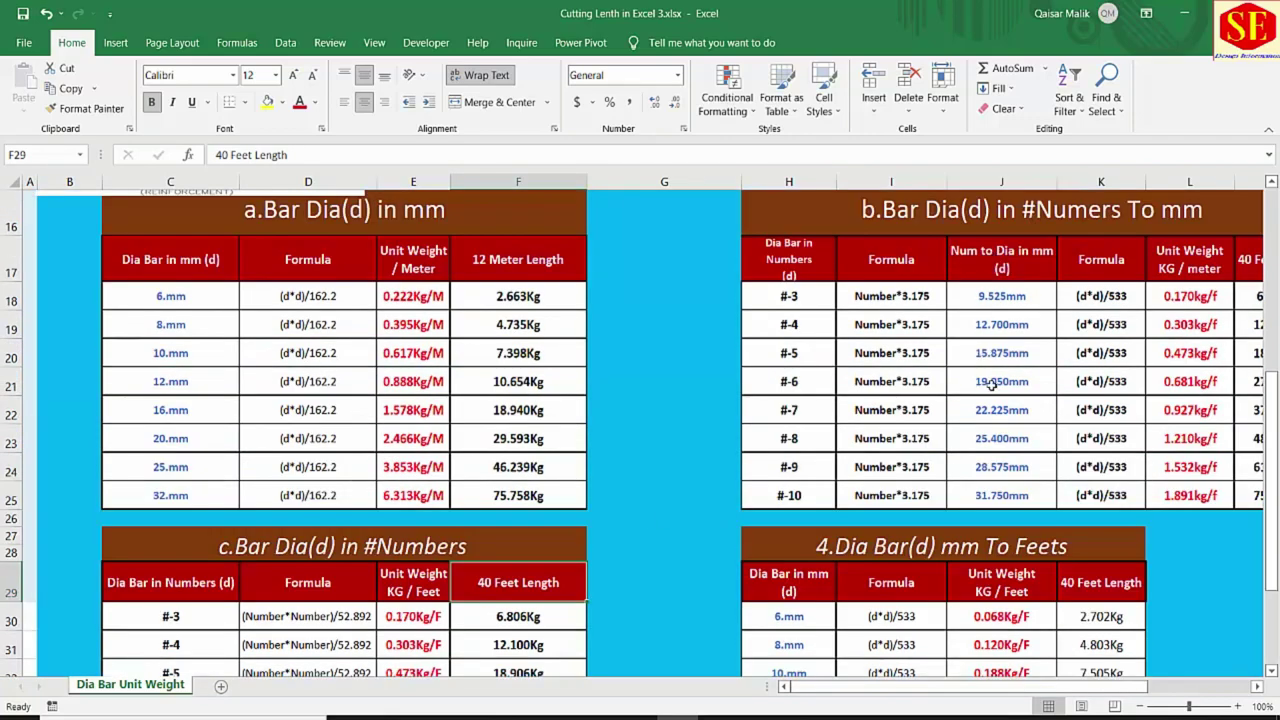
pyautogui.scroll(-2, 1172, 434)
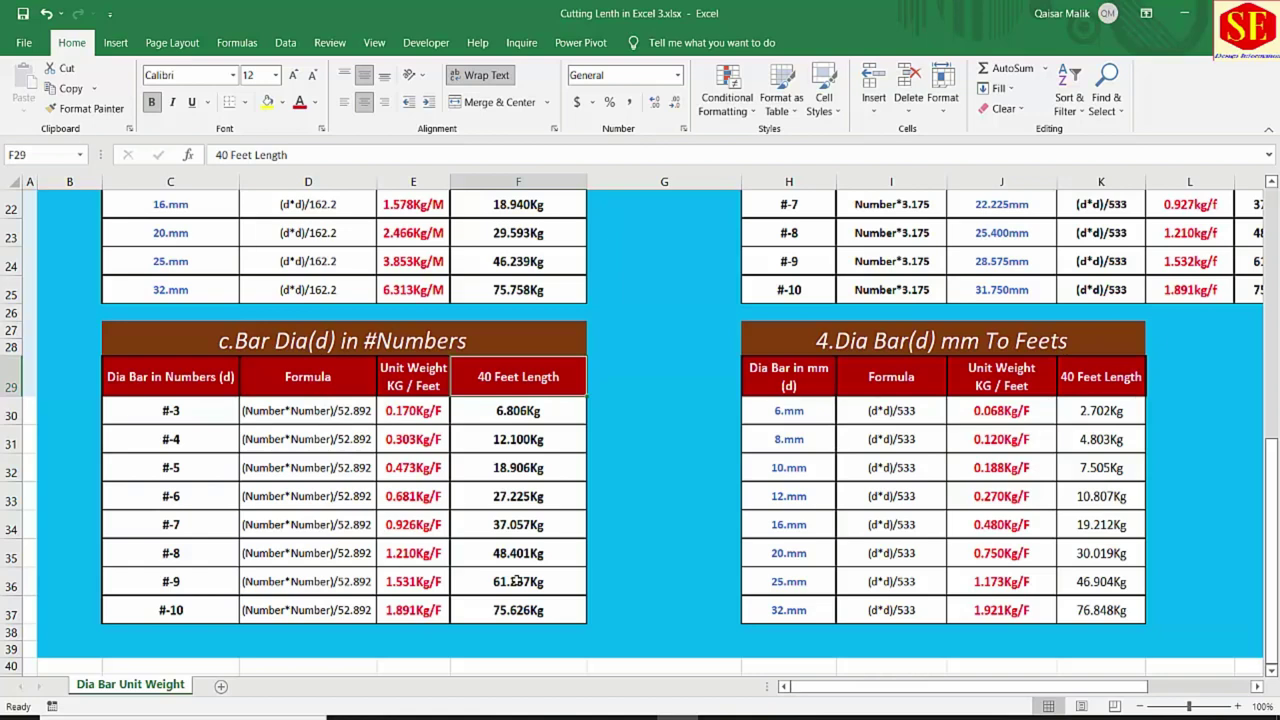
pyautogui.click(797, 415)
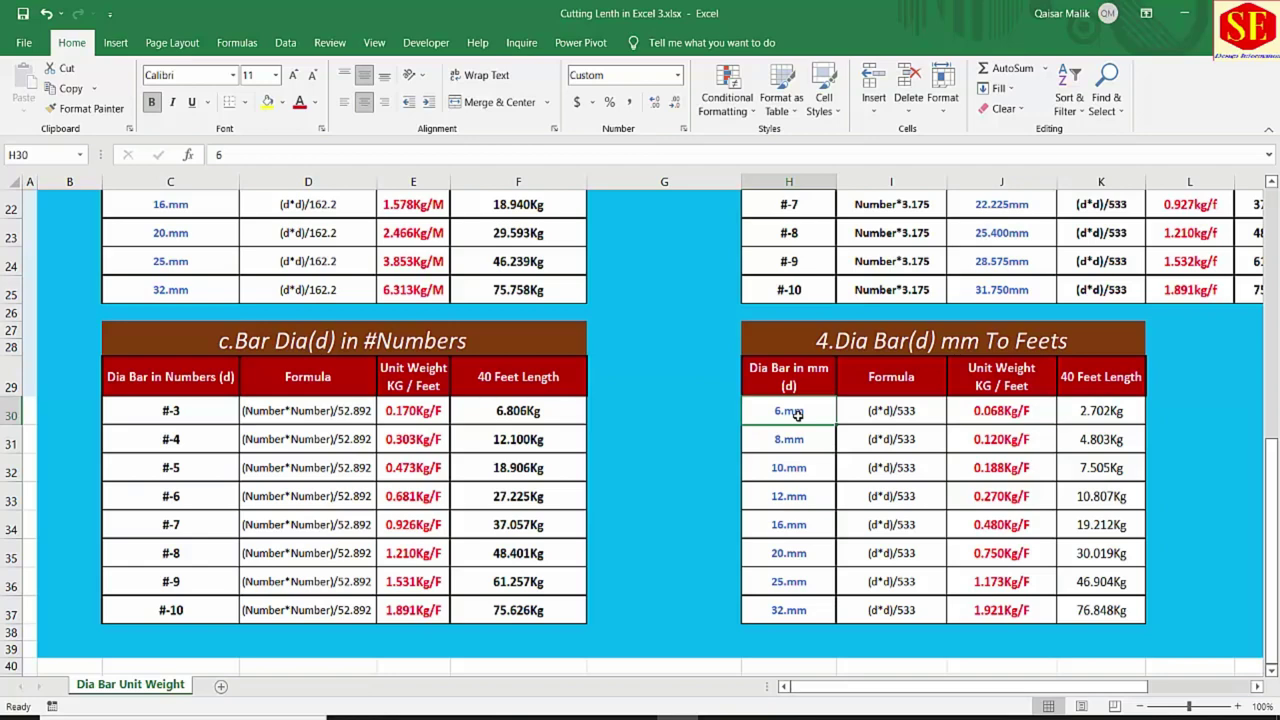
pyautogui.click(1106, 416)
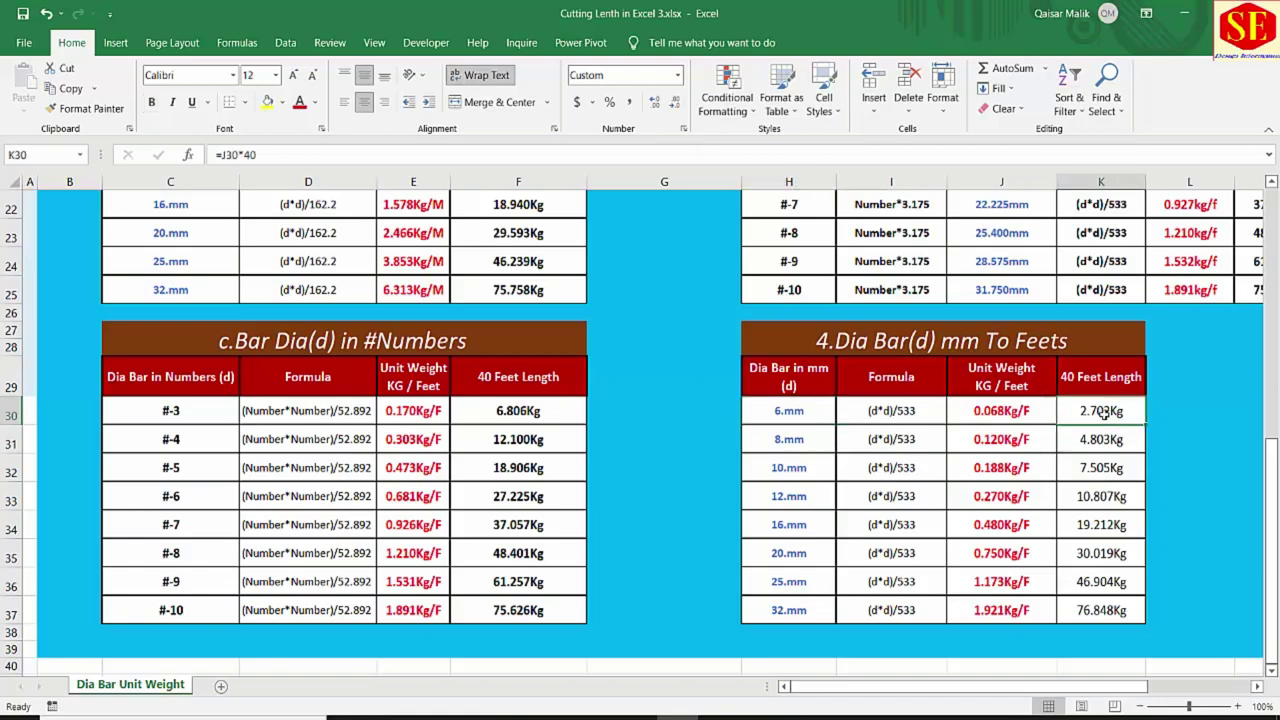
pyautogui.click(780, 416)
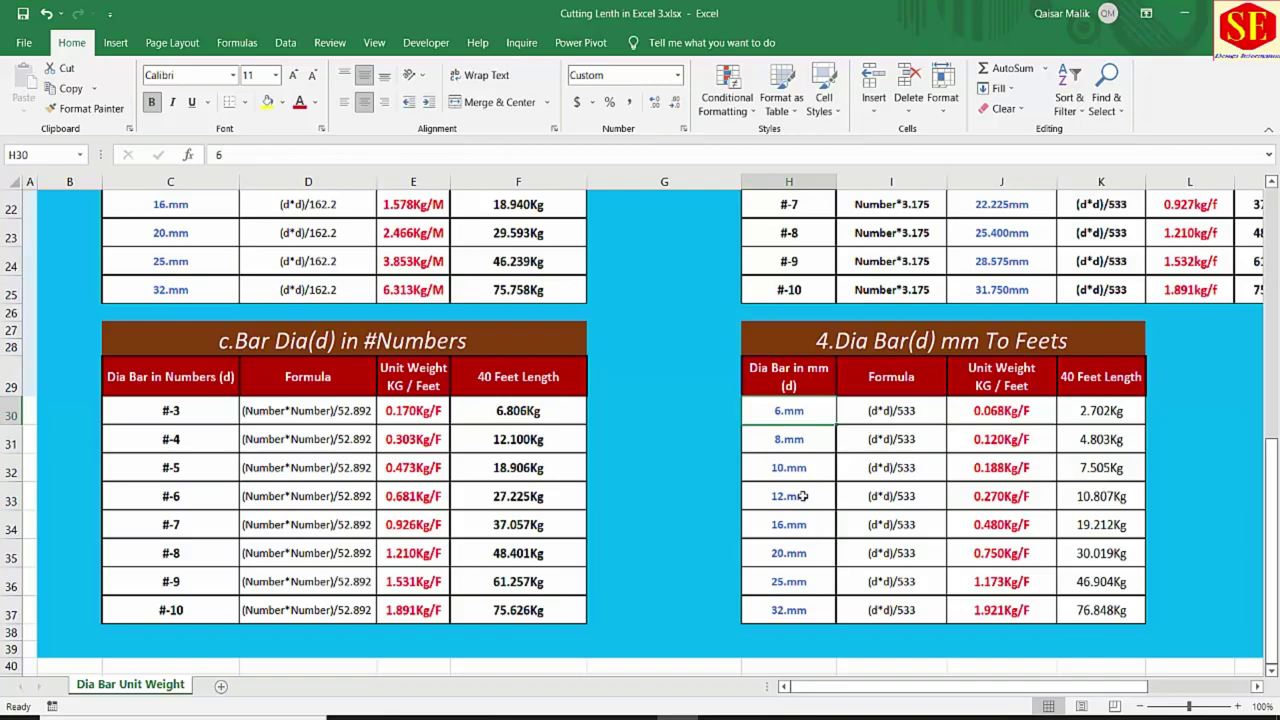
pyautogui.scroll(2, 802, 496)
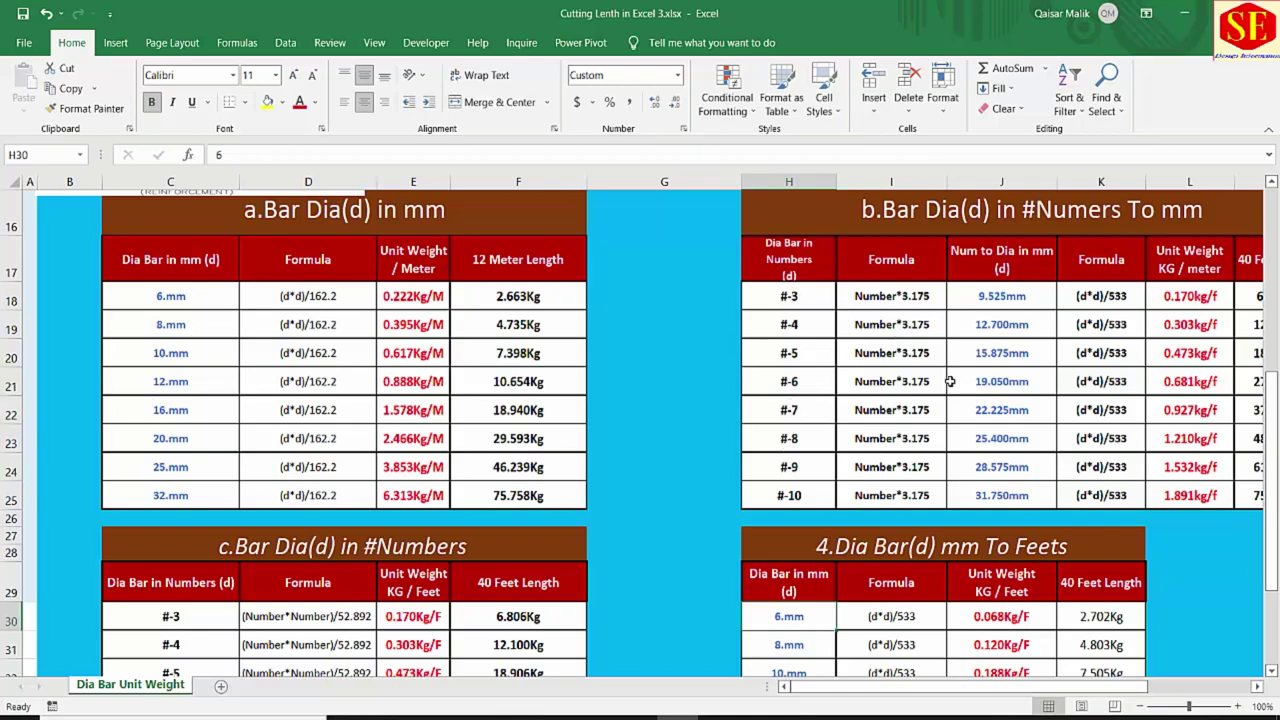
pyautogui.scroll(-2, 950, 381)
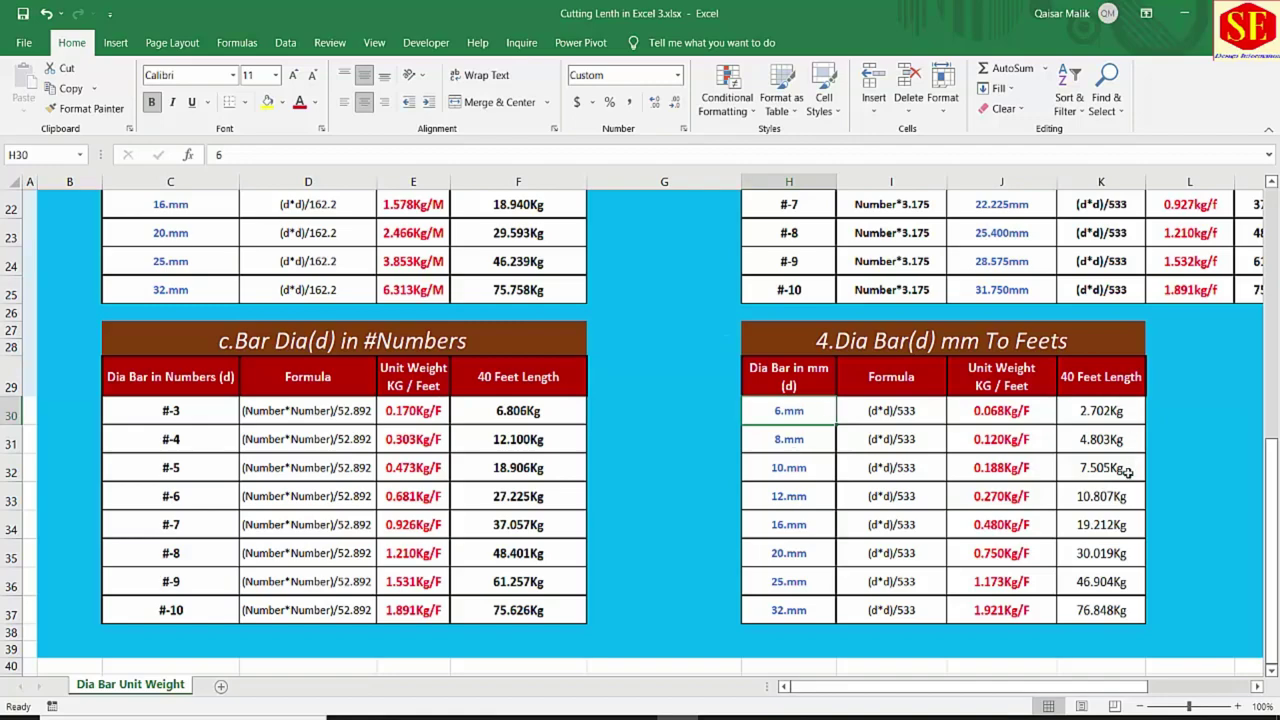
pyautogui.scroll(2, 1127, 472)
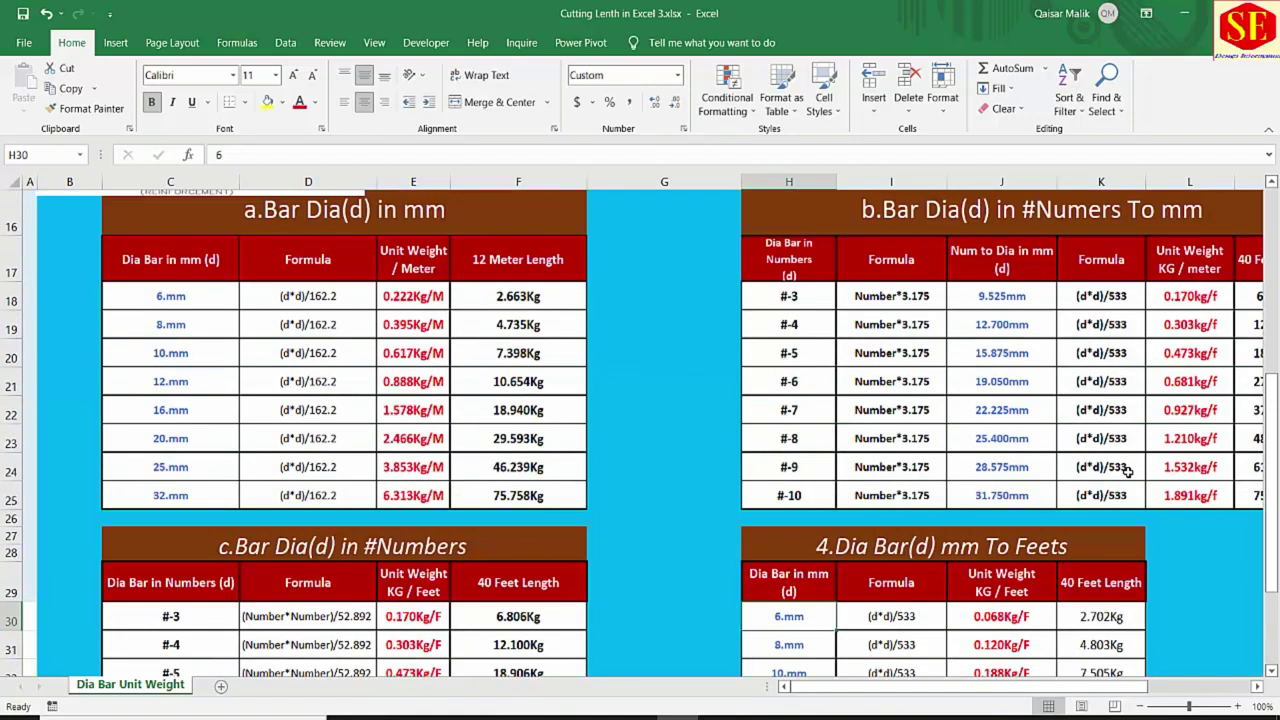
pyautogui.scroll(1, 643, 451)
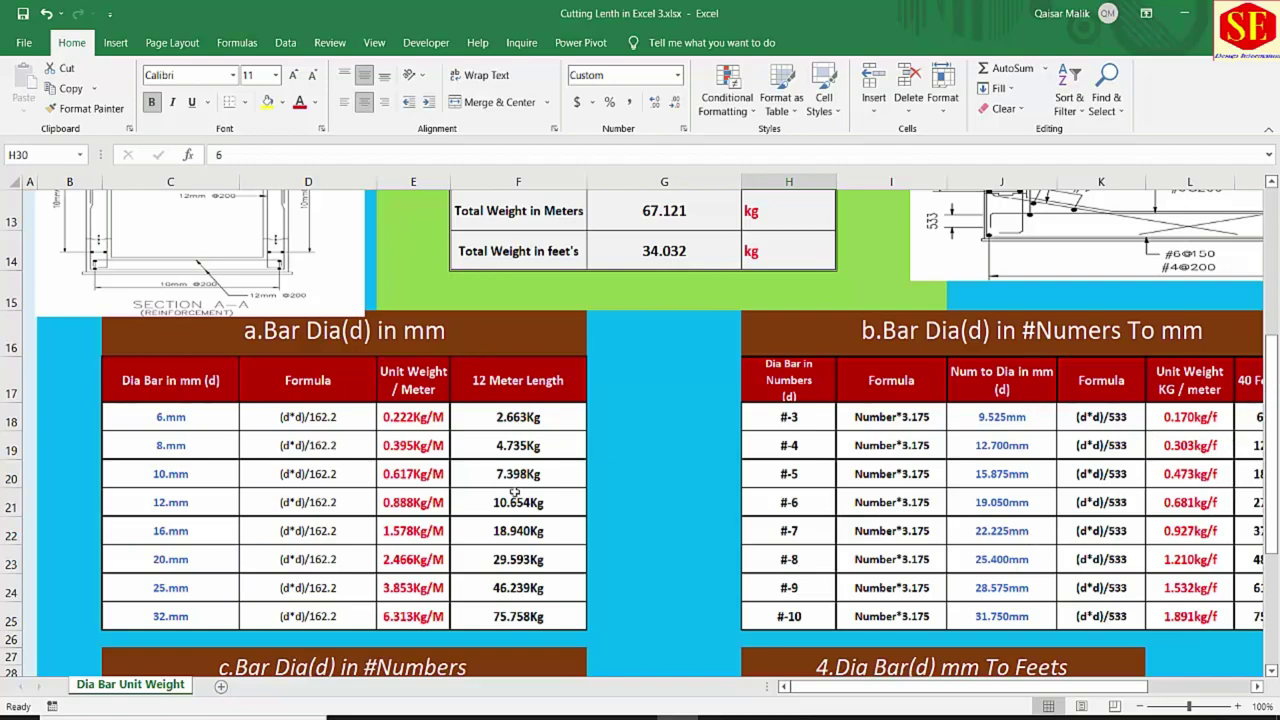
# Switch the input unit cell from n to m so G7's 6 is read as 6 mm.
pyautogui.scroll(-1, 552, 453)
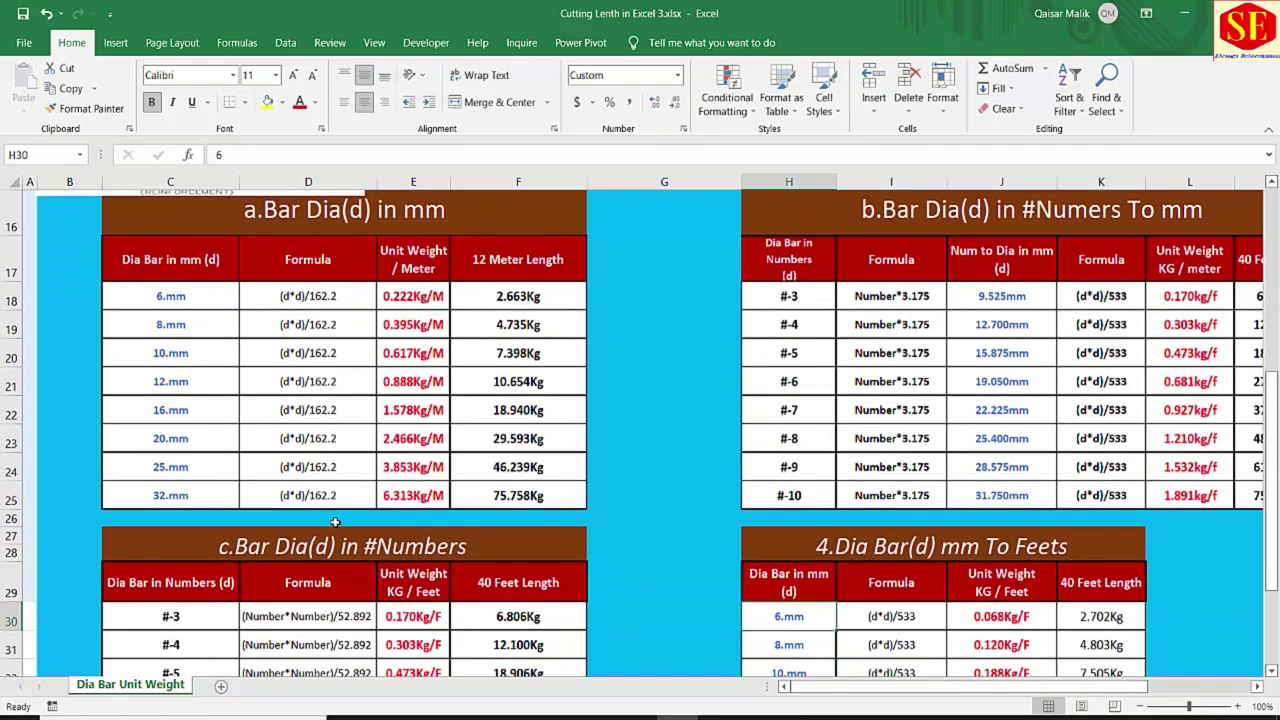
pyautogui.scroll(1, 340, 520)
pyautogui.scroll(3, 365, 514)
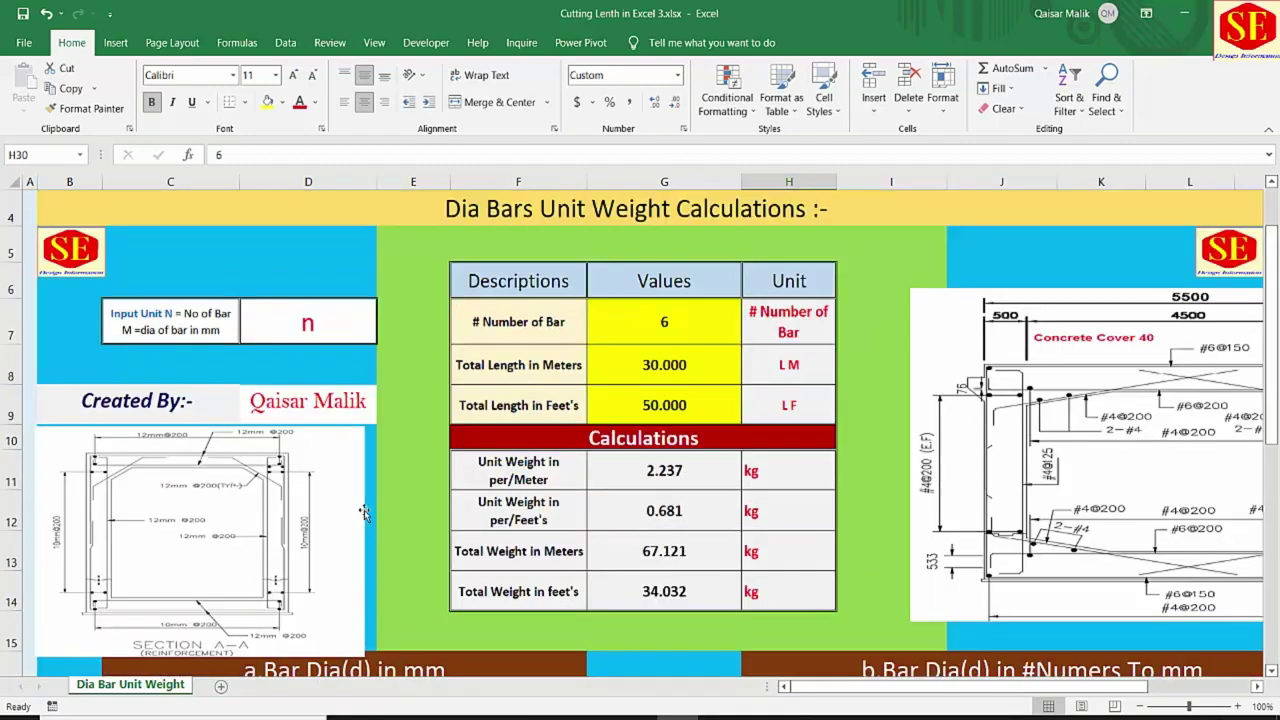
pyautogui.click(652, 330)
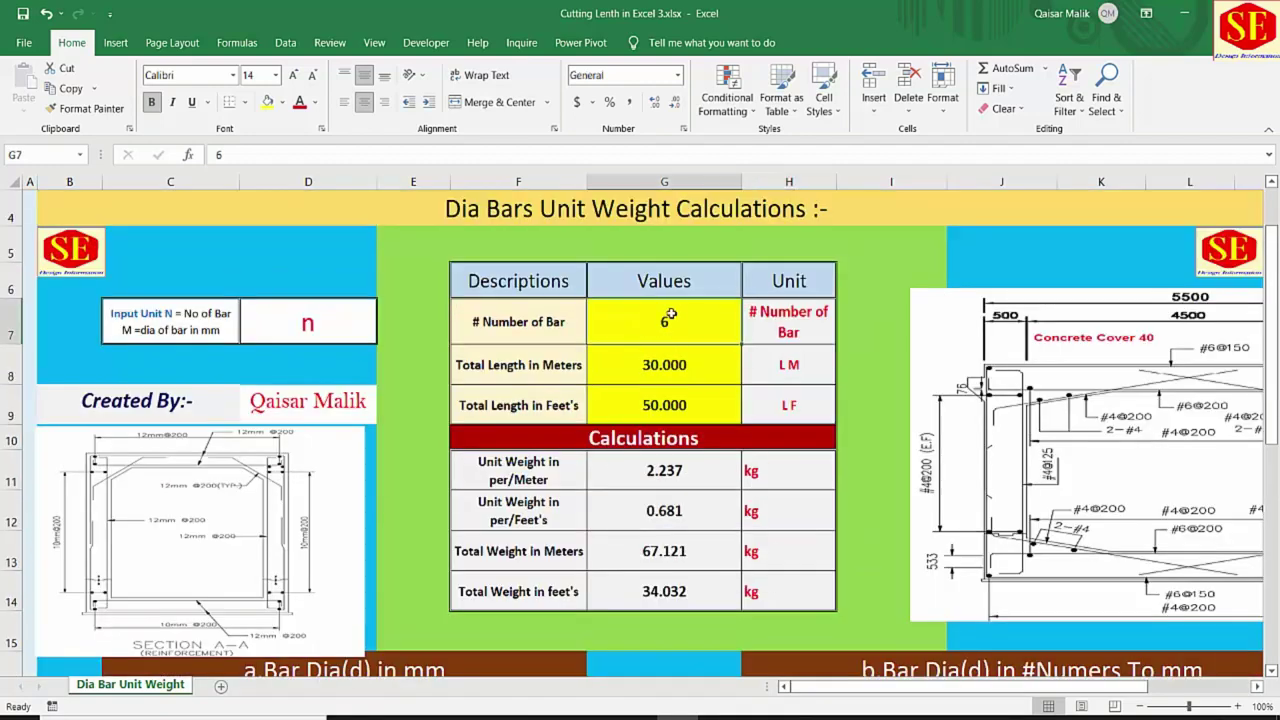
pyautogui.click(308, 326)
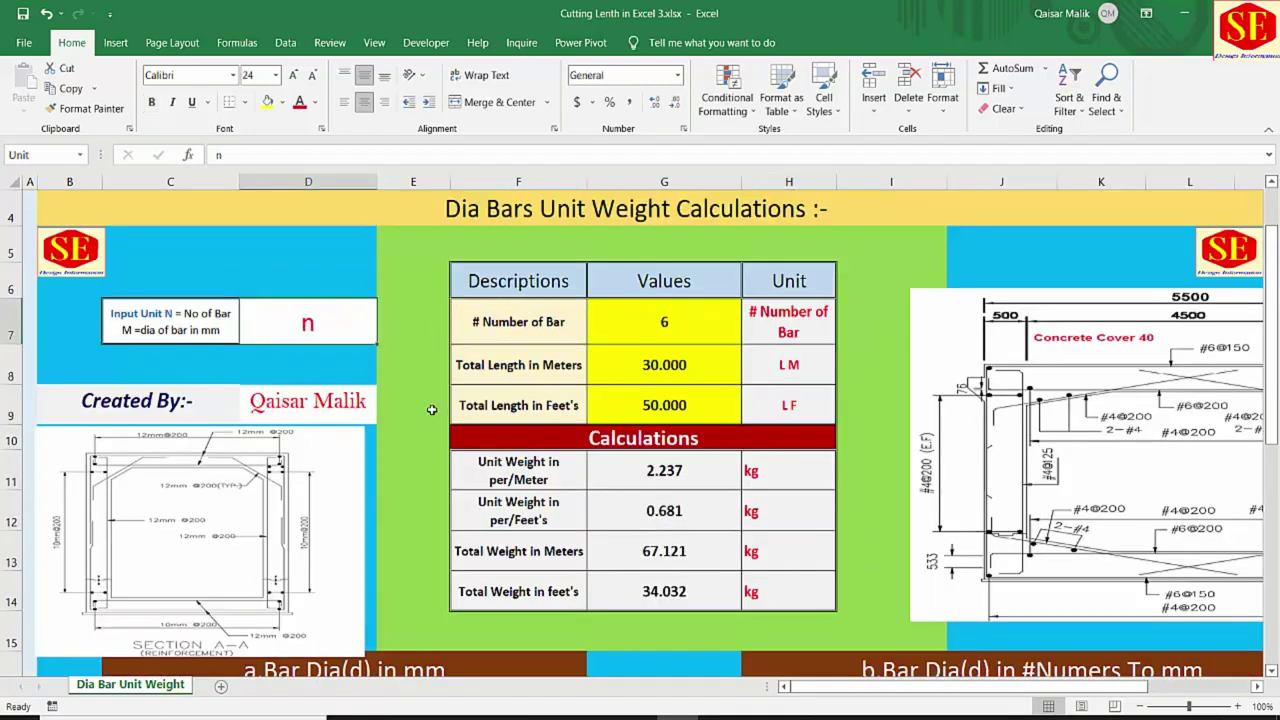
pyautogui.write('m')
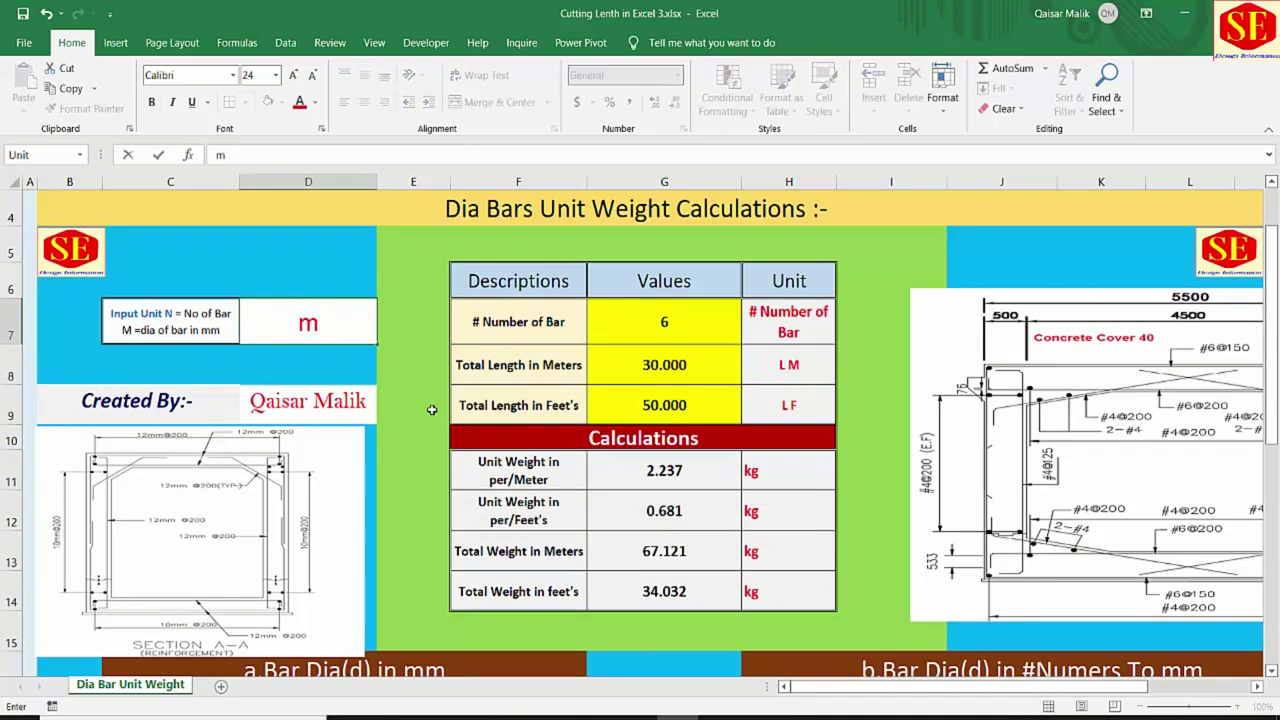
pyautogui.press('Return')
# Set the length to 0 m in G8 and 50 ft in G9, giving 3.377 kg.
pyautogui.click(644, 332)
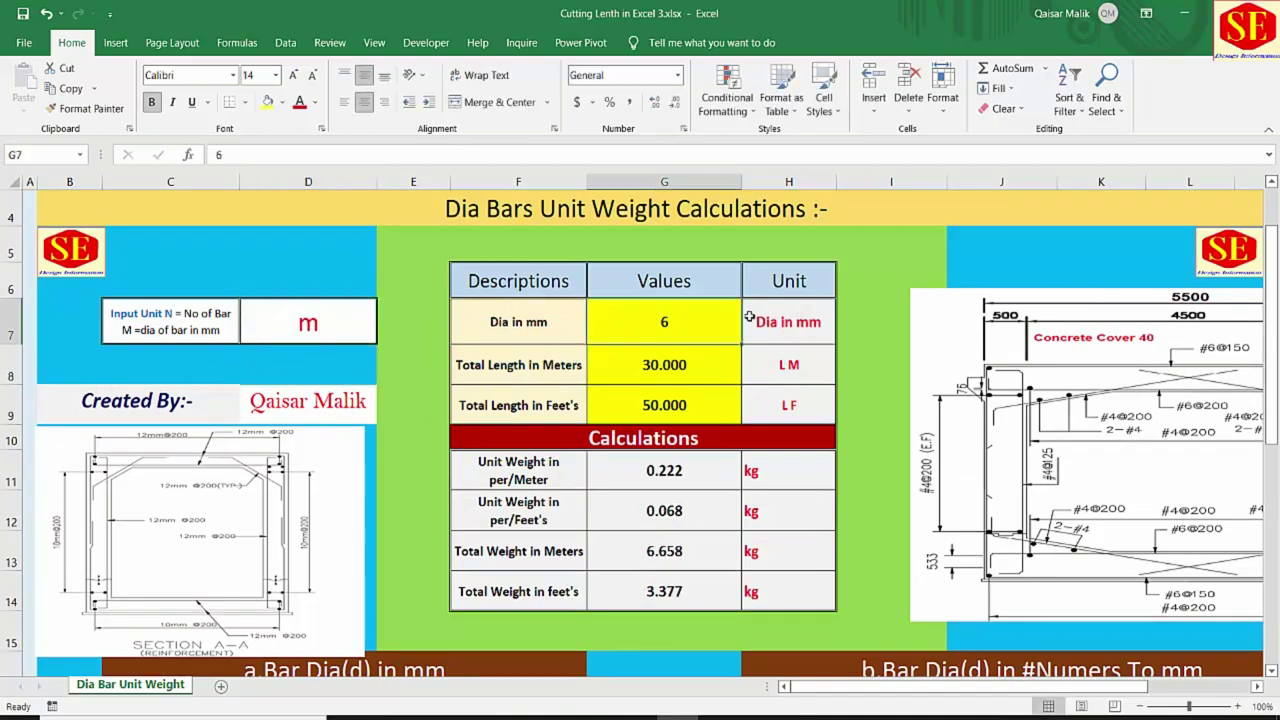
pyautogui.click(665, 367)
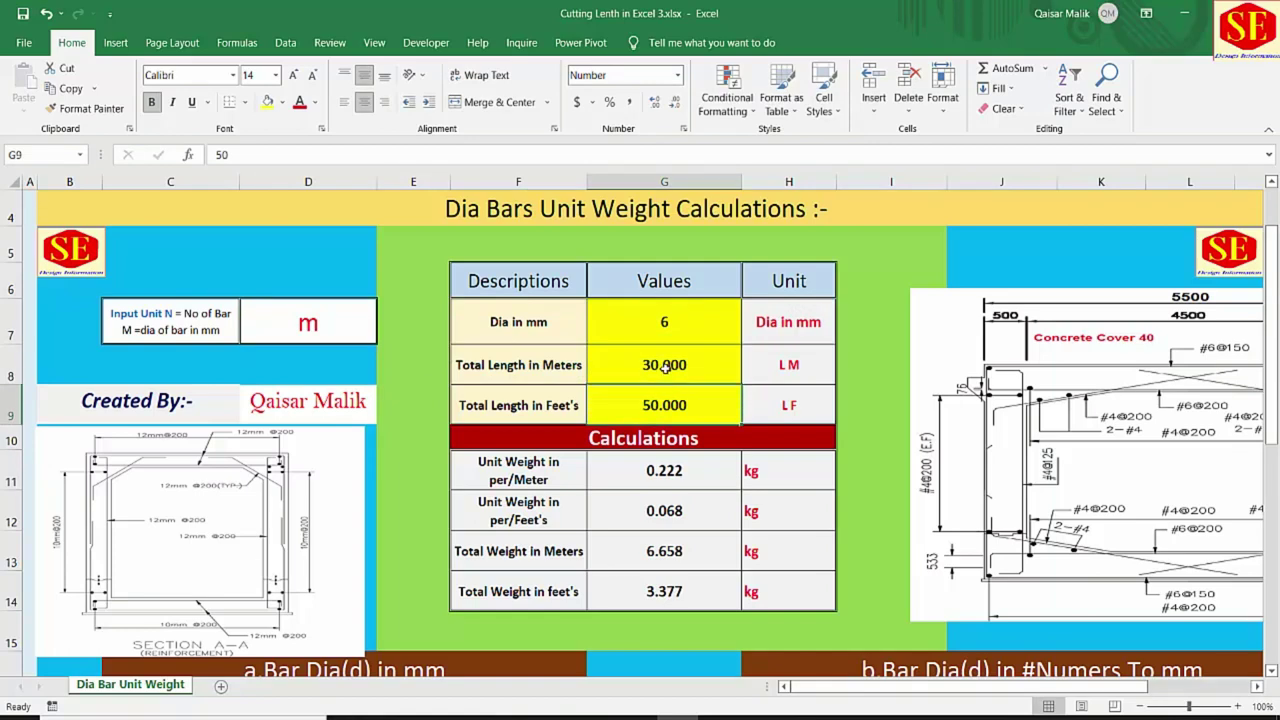
pyautogui.click(665, 405)
pyautogui.click(650, 367)
pyautogui.click(657, 410)
pyautogui.write('0')
pyautogui.press('Return')
pyautogui.click(672, 371)
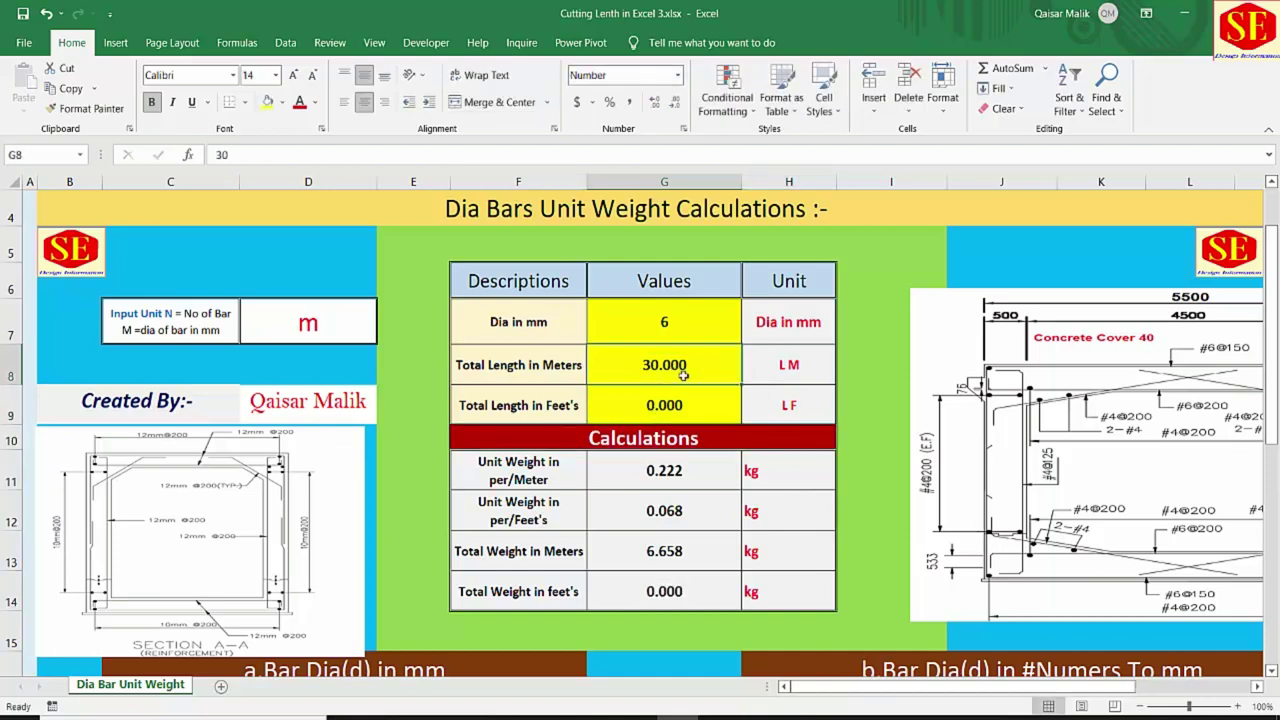
pyautogui.write('0')
pyautogui.press('Return')
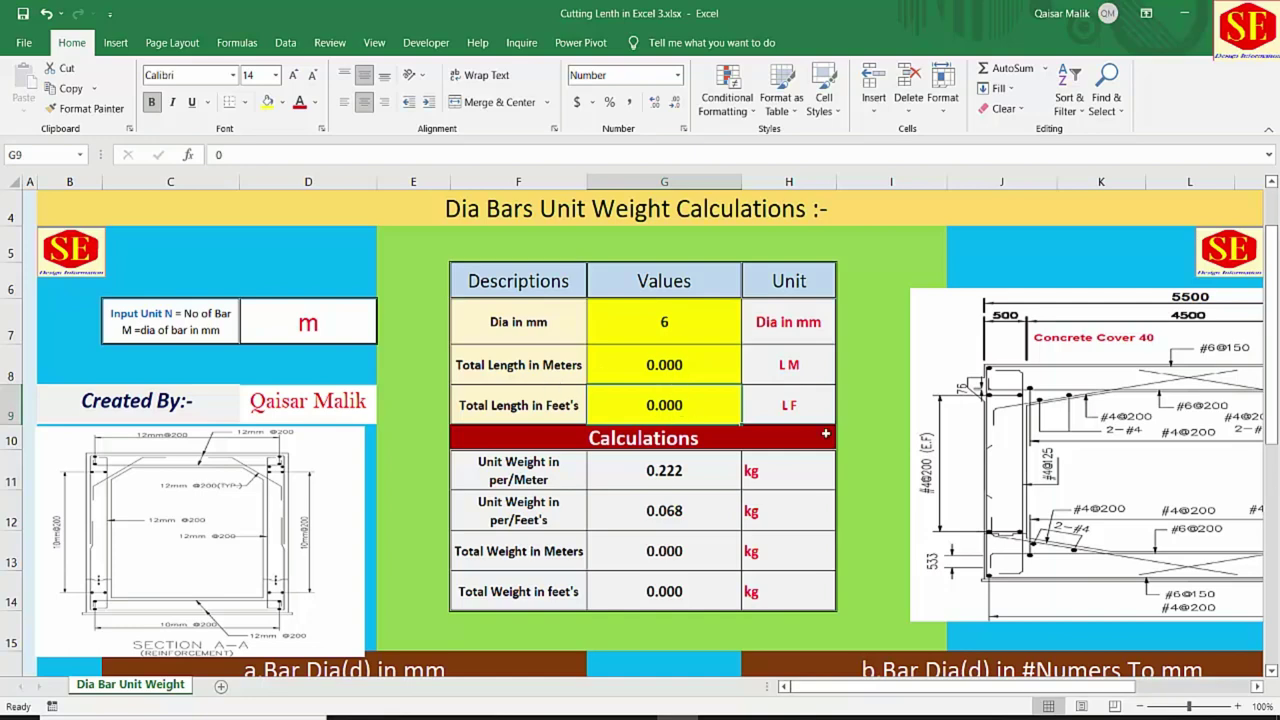
pyautogui.write('50')
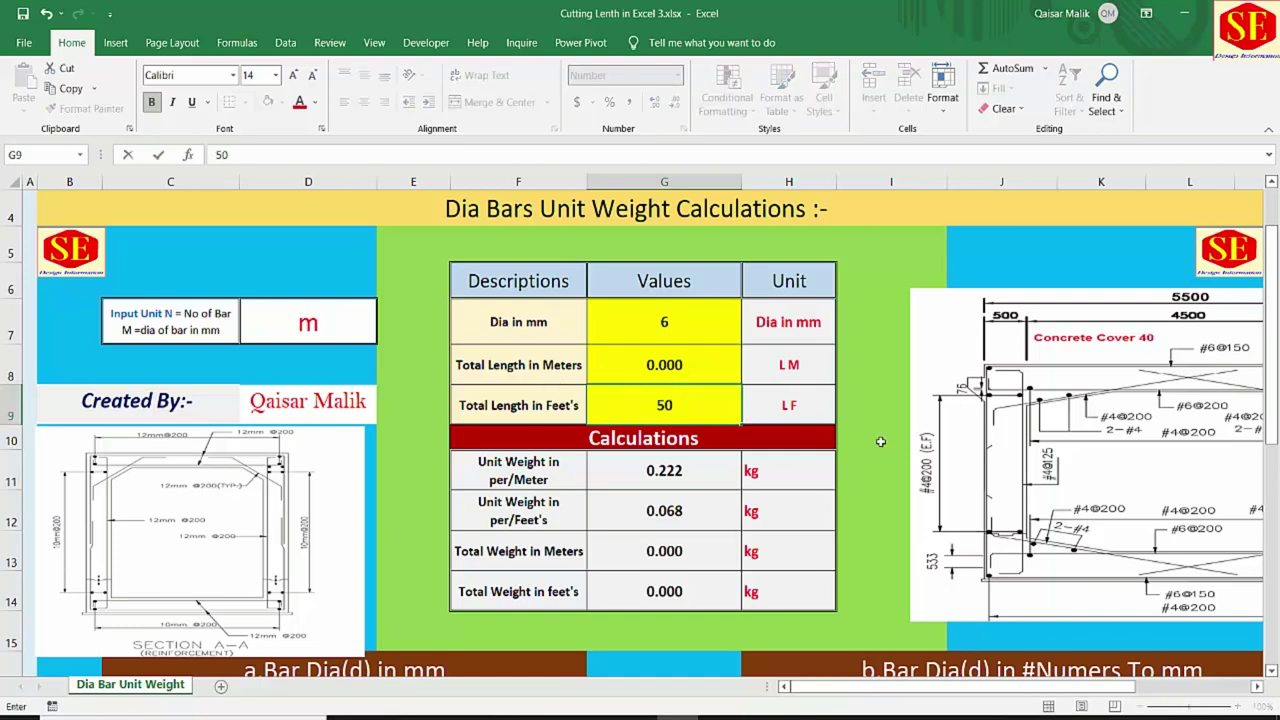
pyautogui.press('Return')
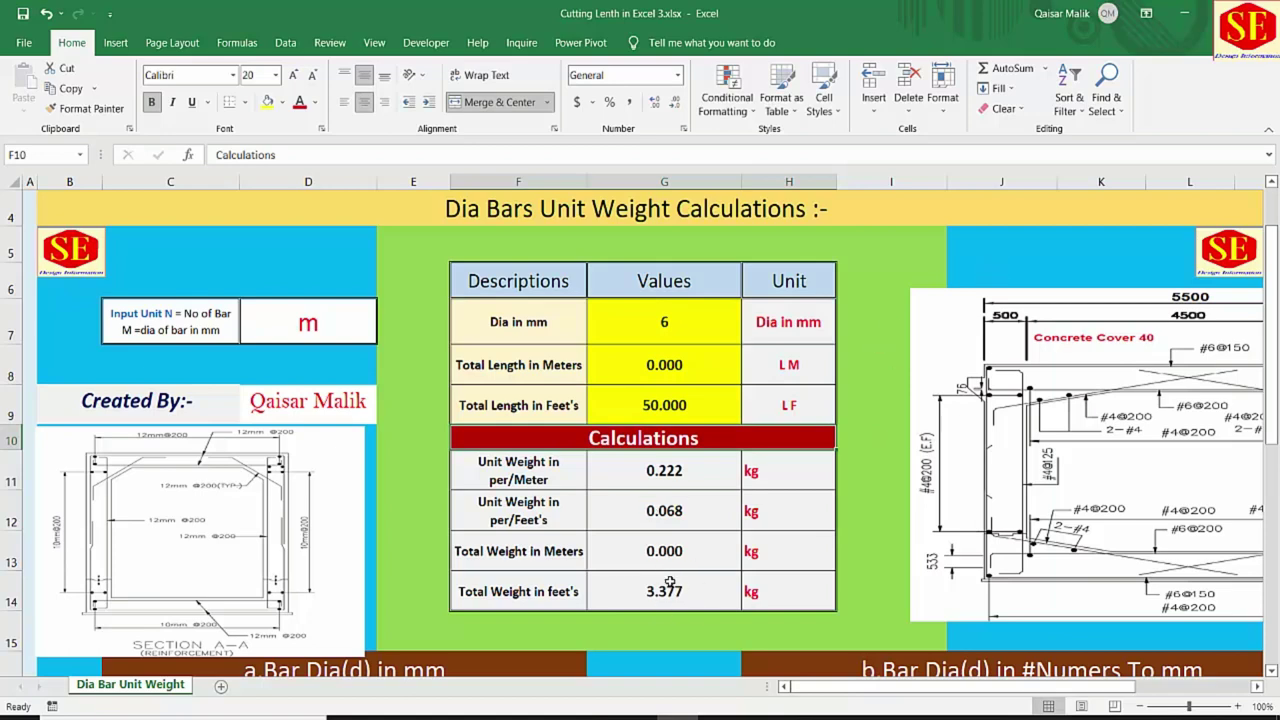
pyautogui.scroll(1, 680, 452)
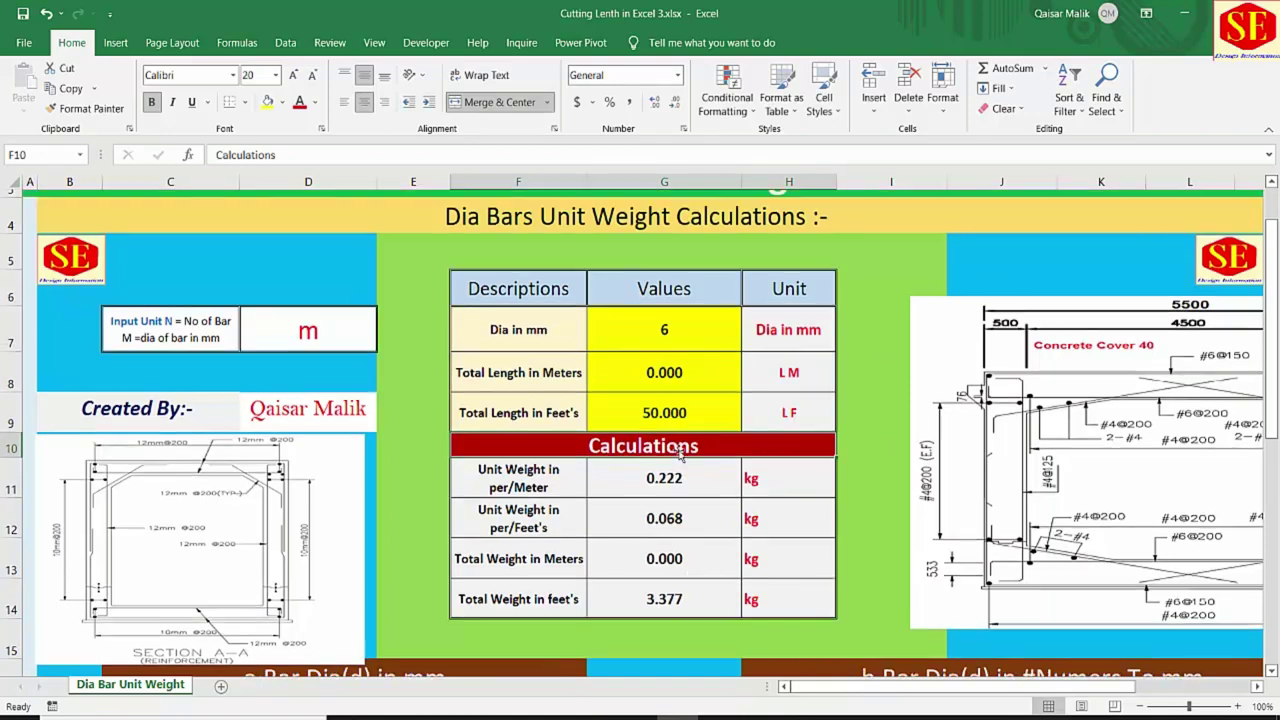
pyautogui.scroll(1, 680, 452)
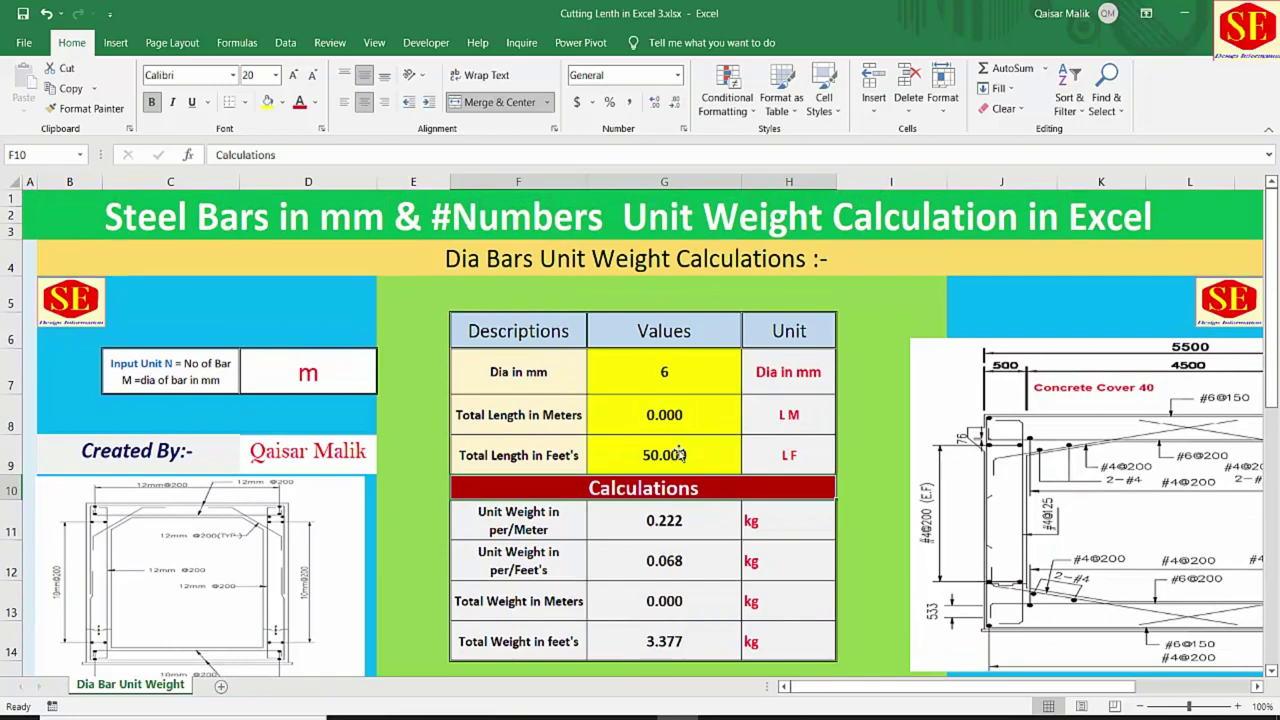
pyautogui.scroll(-4, 680, 455)
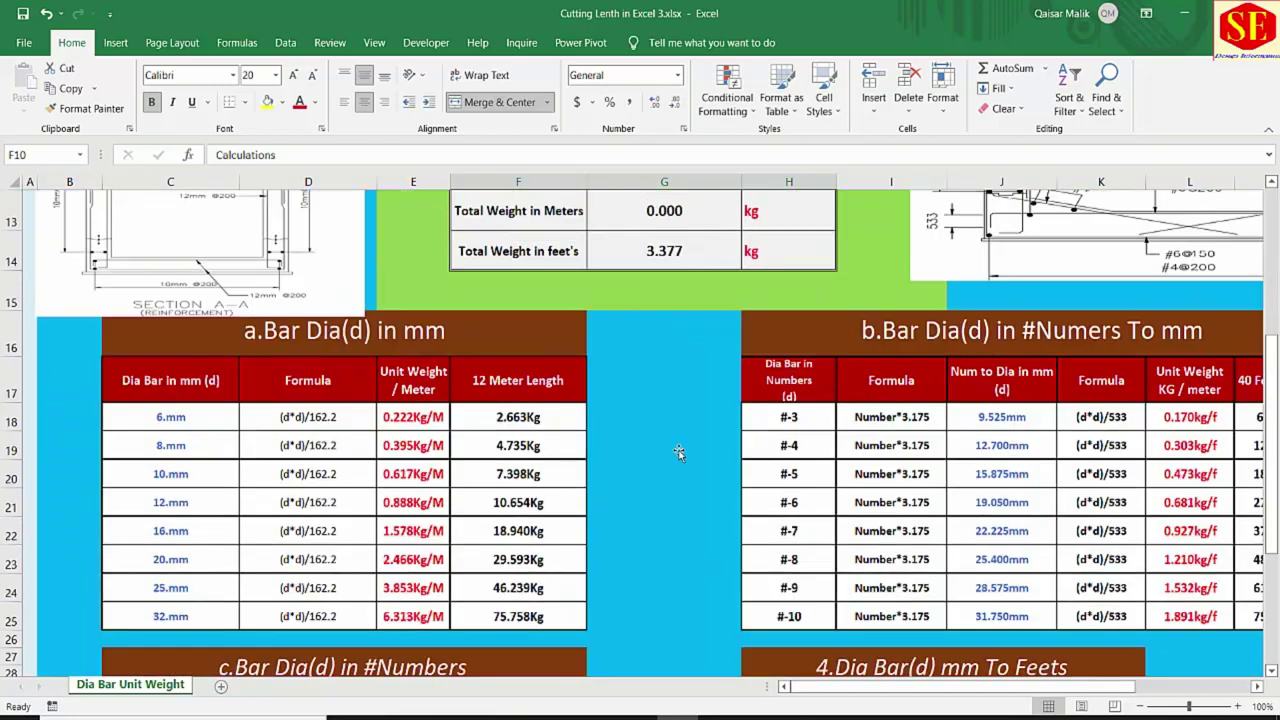
pyautogui.scroll(-1, 1077, 427)
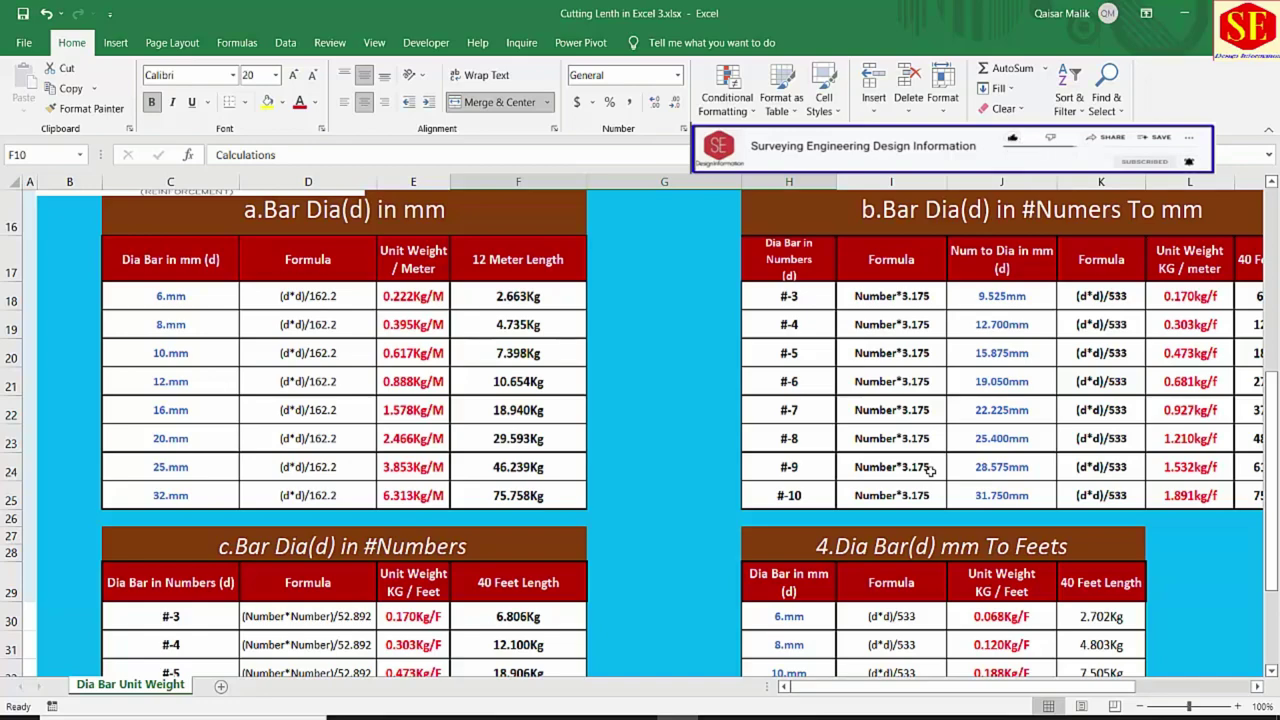
pyautogui.scroll(4, 930, 470)
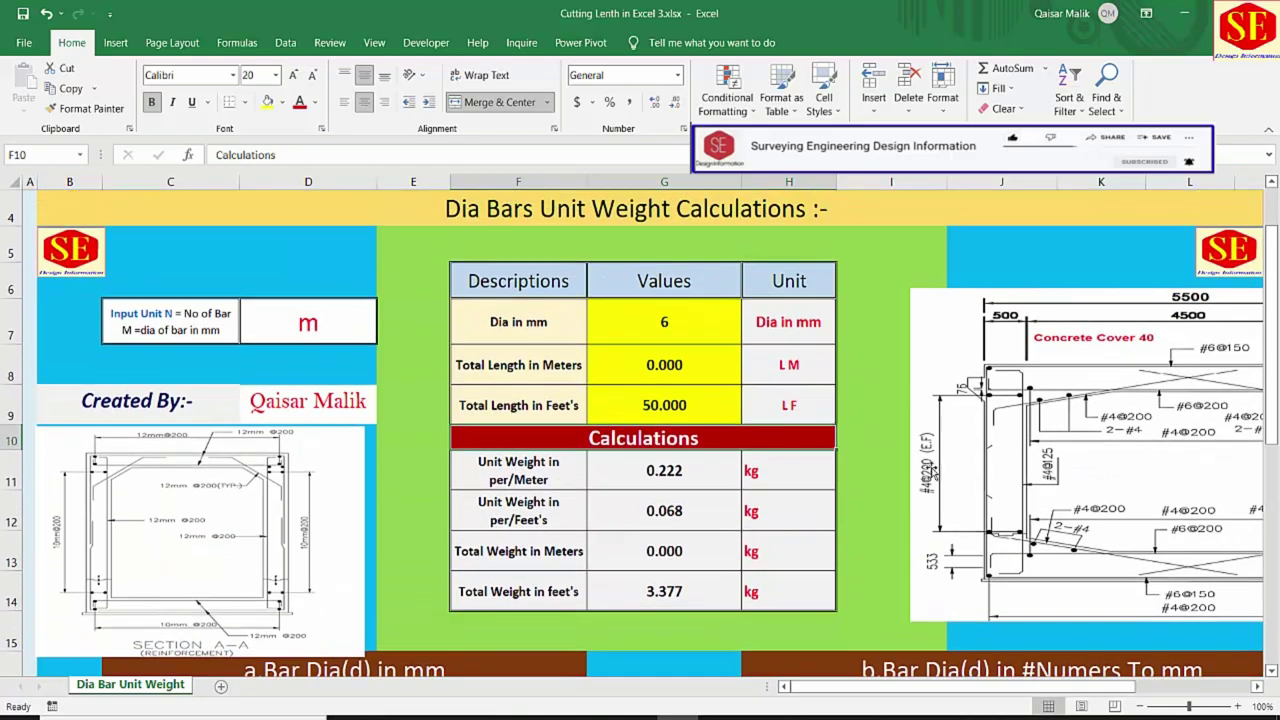